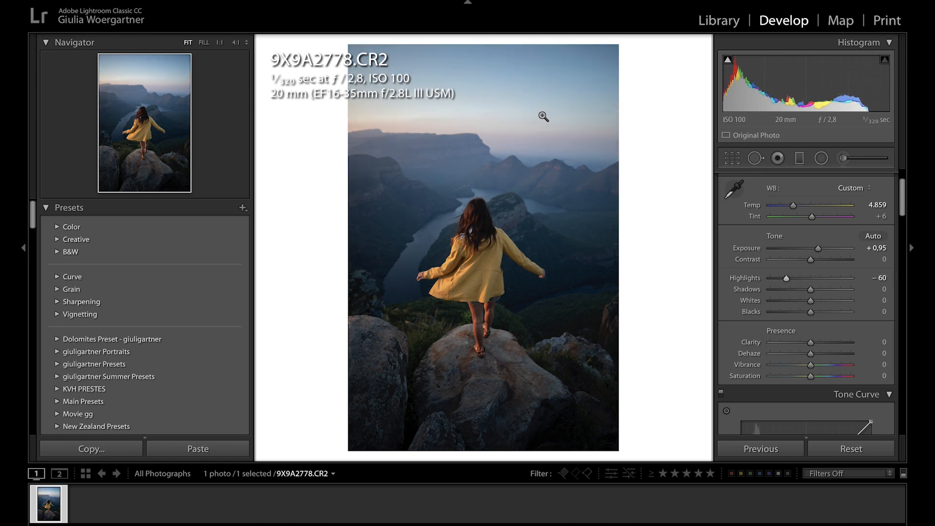
# - Set the photo's Shadows to +27, Whites to −47 and Blacks to +28
pyautogui.moveTo(821, 290); pyautogui.dragTo(822, 312)
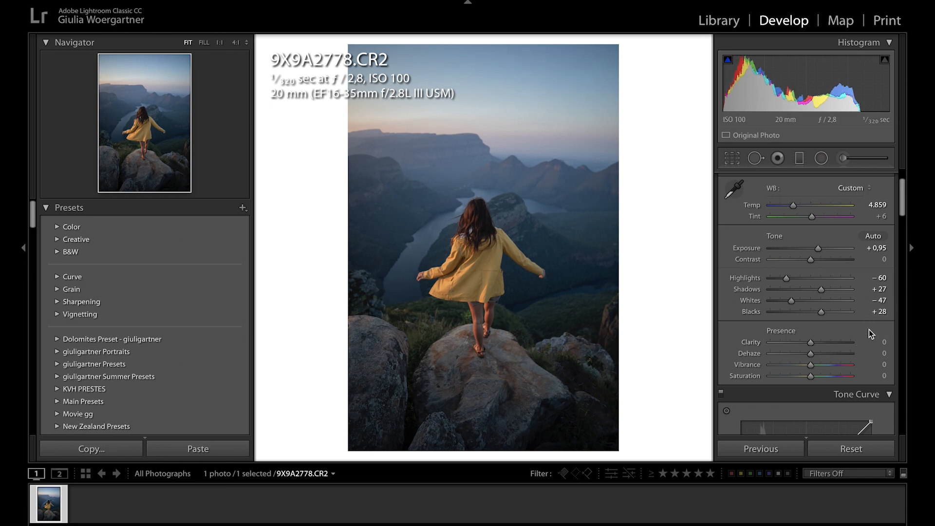
# - Set Clarity, Vibrance and Saturation each to −5
pyautogui.scroll(-3, 869, 329)
pyautogui.click(884, 273)
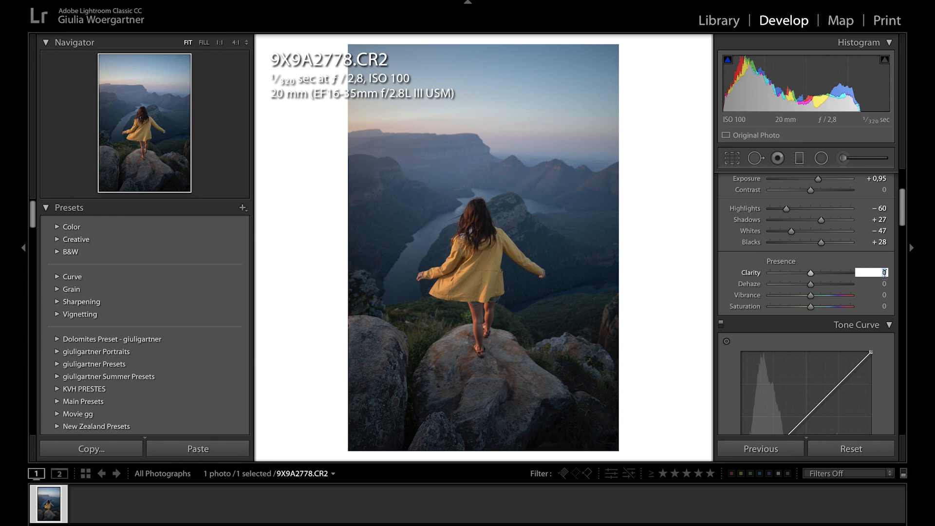
pyautogui.press('Return')
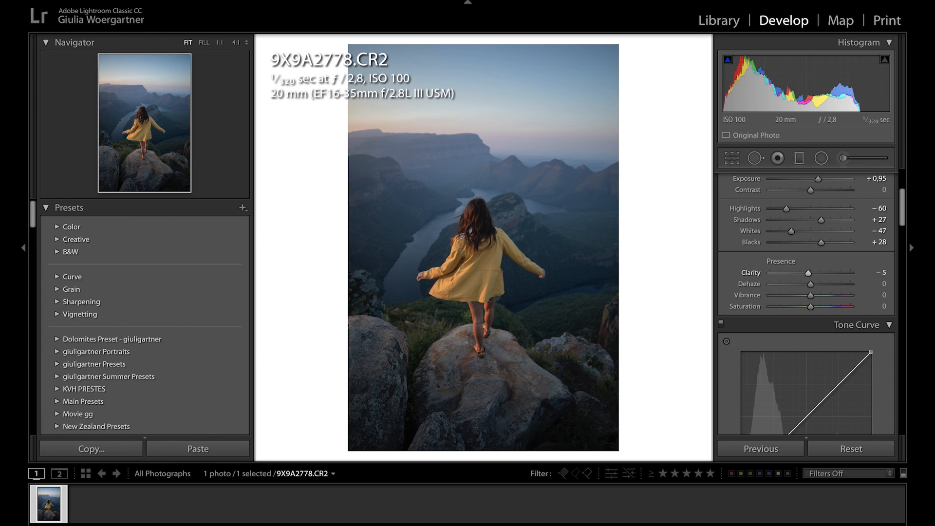
pyautogui.click(882, 295)
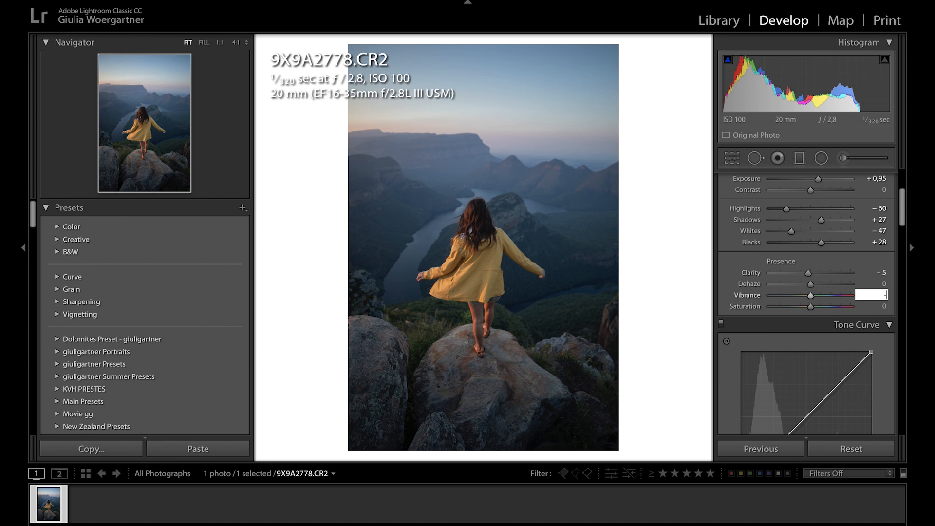
pyautogui.press('Return')
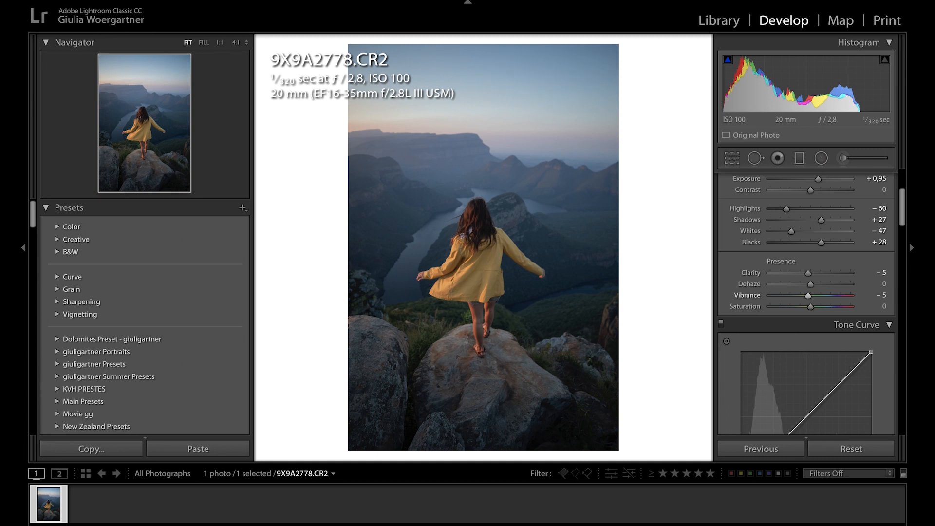
pyautogui.click(878, 306)
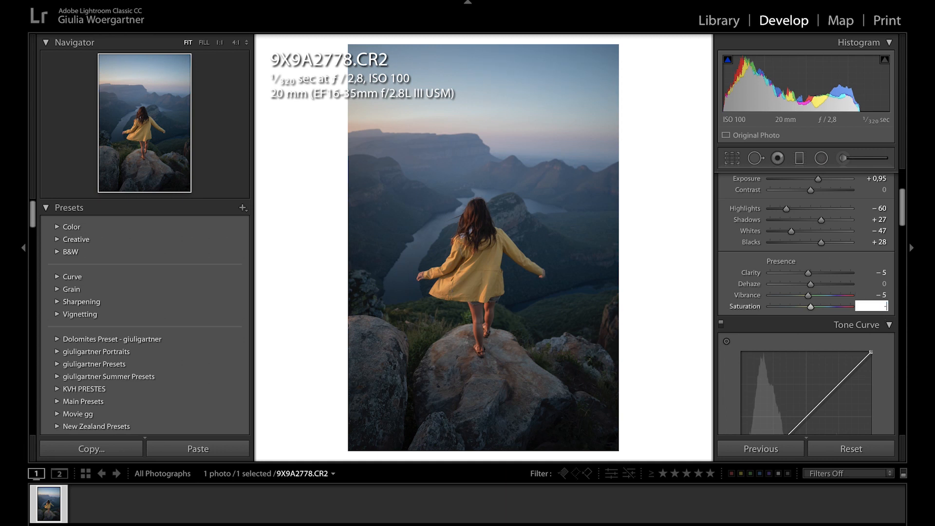
pyautogui.press('Return')
pyautogui.click(888, 306)
pyautogui.write('-5')
pyautogui.press('Return')
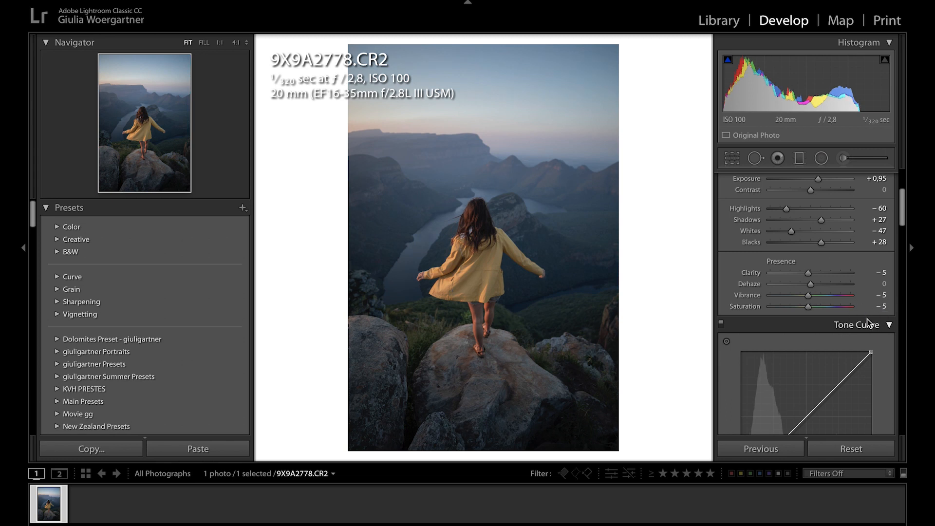
# - Try a white-balance Tint of +17 on the photo and undo the change
pyautogui.scroll(-4, 867, 288)
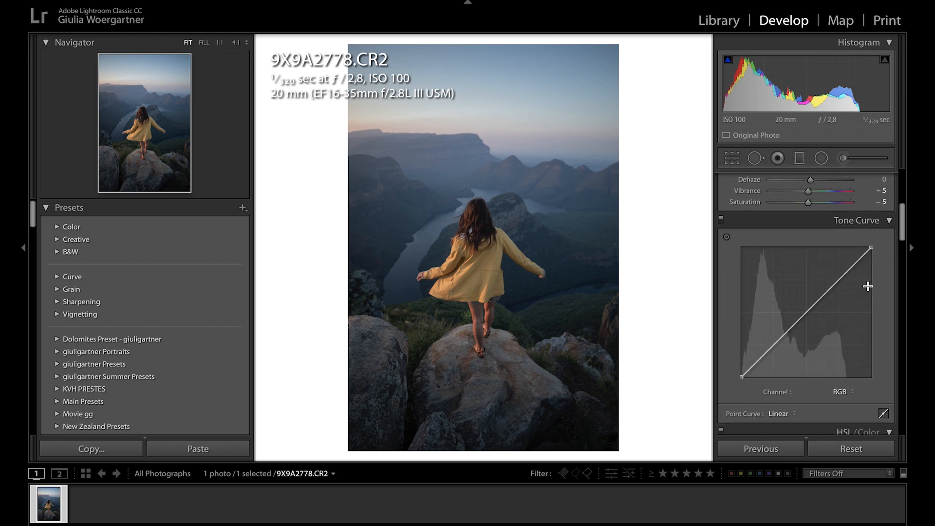
pyautogui.scroll(6, 869, 287)
pyautogui.scroll(2, 869, 287)
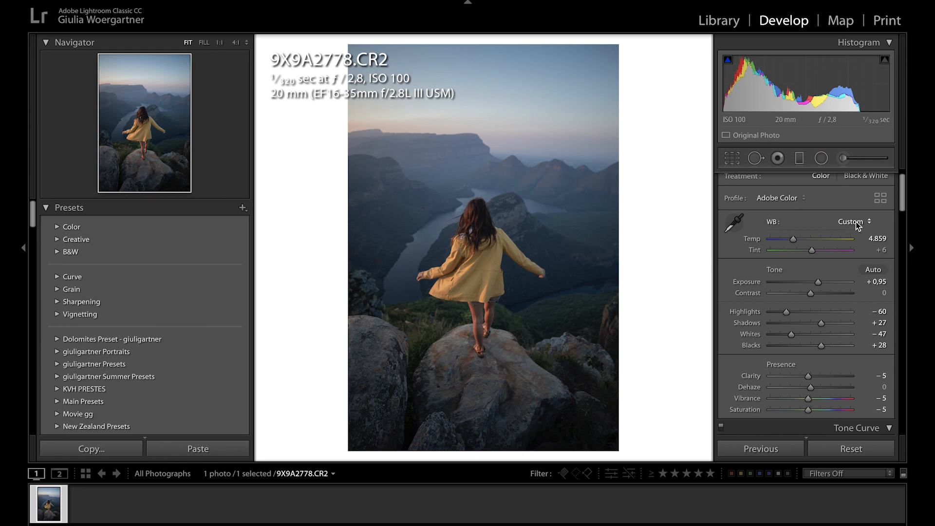
pyautogui.moveTo(810, 252); pyautogui.dragTo(813, 253)
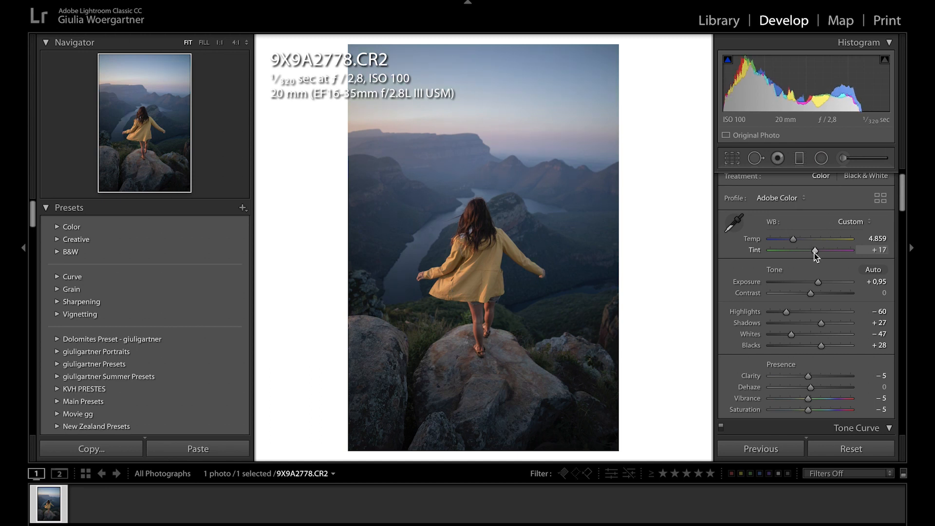
pyautogui.press('z')
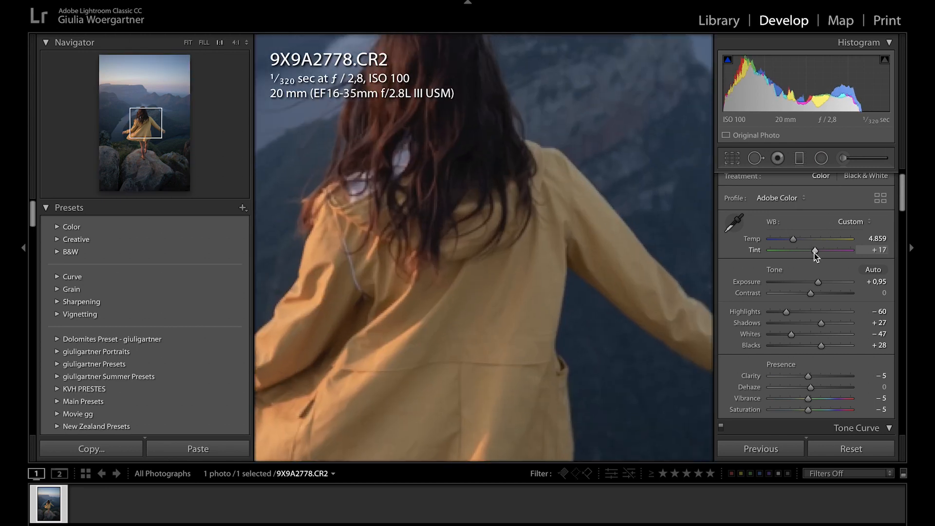
pyautogui.press('z')
pyautogui.hotkey('ctrl', 'z')
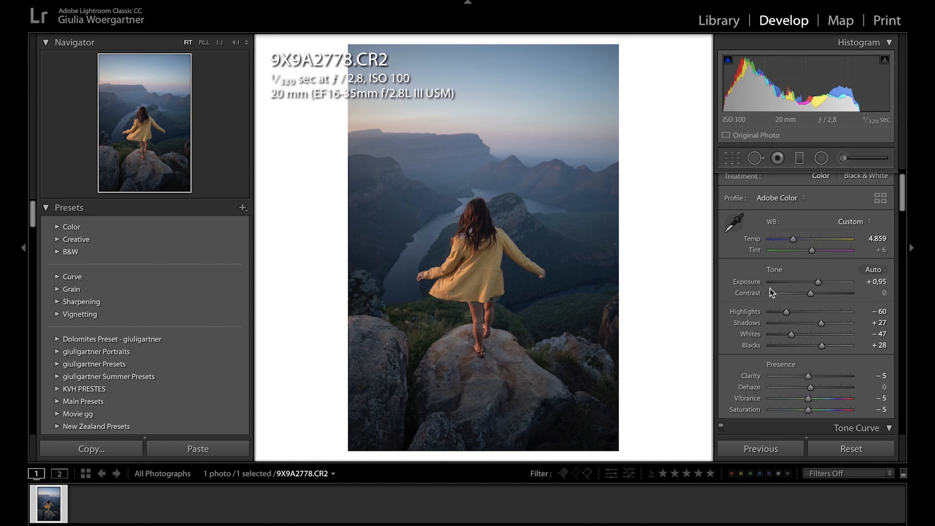
# - Try lifting the black point of the RGB tone curve to about 4.7 %, and restore the linear curve
pyautogui.scroll(-8, 740, 278)
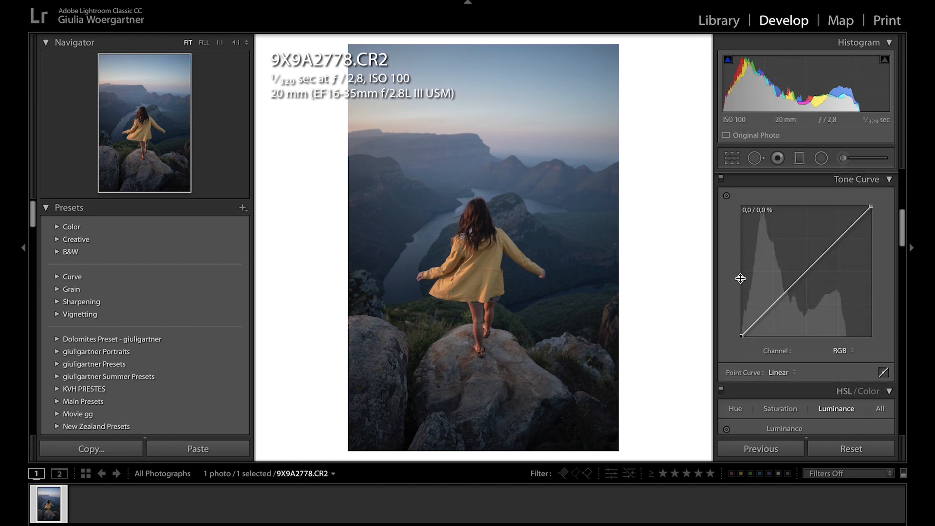
pyautogui.scroll(2, 740, 279)
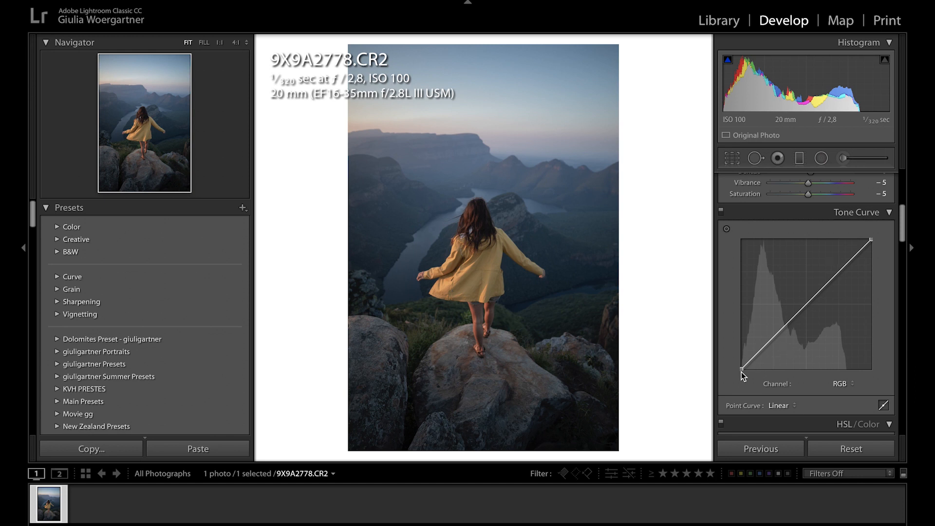
pyautogui.moveTo(742, 369)
pyautogui.mouseDown()
pyautogui.moveTo(758, 369)
pyautogui.moveTo(735, 372)
pyautogui.moveTo(732, 351)
pyautogui.moveTo(729, 372)
pyautogui.mouseUp()
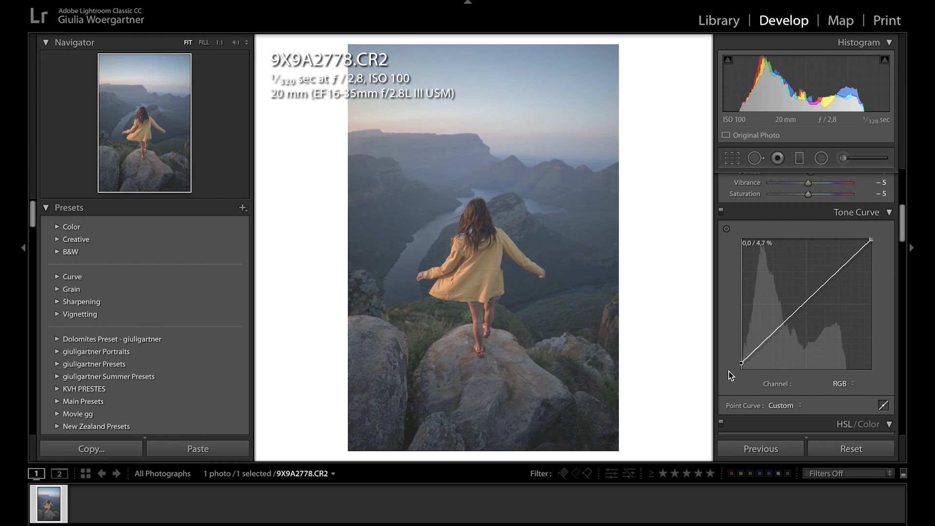
pyautogui.moveTo(870, 239)
pyautogui.mouseDown()
pyautogui.moveTo(839, 243)
pyautogui.moveTo(887, 230)
pyautogui.moveTo(890, 257)
pyautogui.moveTo(871, 239)
pyautogui.mouseUp()
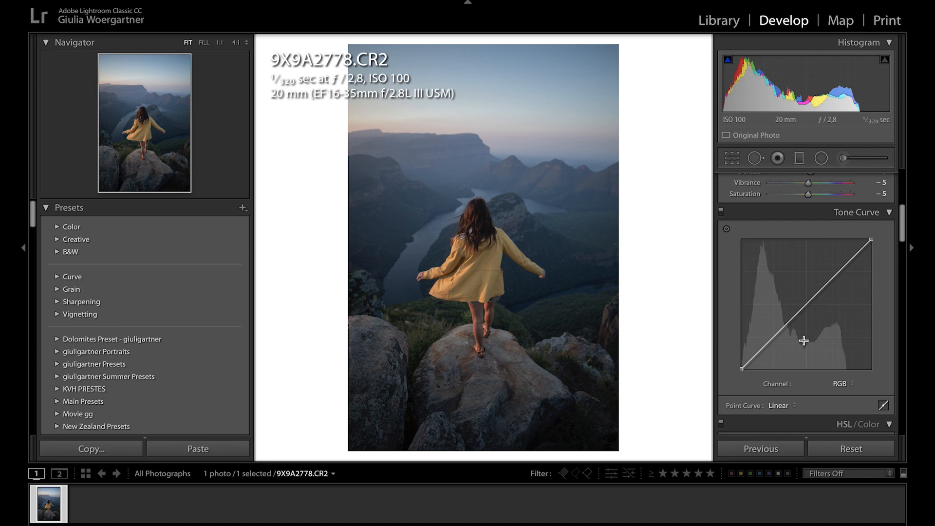
# - Anchor the RGB tone curve's midpoint and raise a point in the highlights, undoing a trial point in the shadows
pyautogui.click(806, 304)
pyautogui.moveTo(839, 271); pyautogui.dragTo(836, 267)
pyautogui.moveTo(777, 338); pyautogui.dragTo(779, 342)
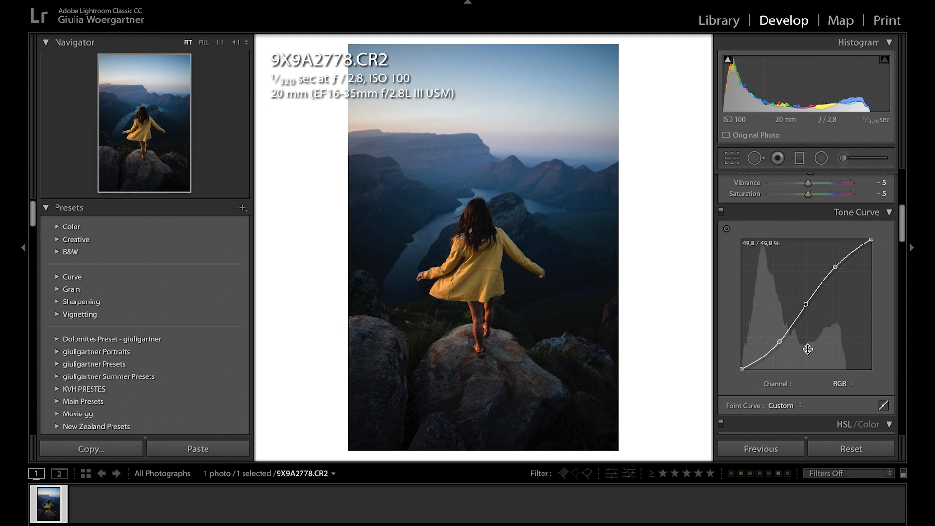
pyautogui.hotkey('ctrl', 'z')
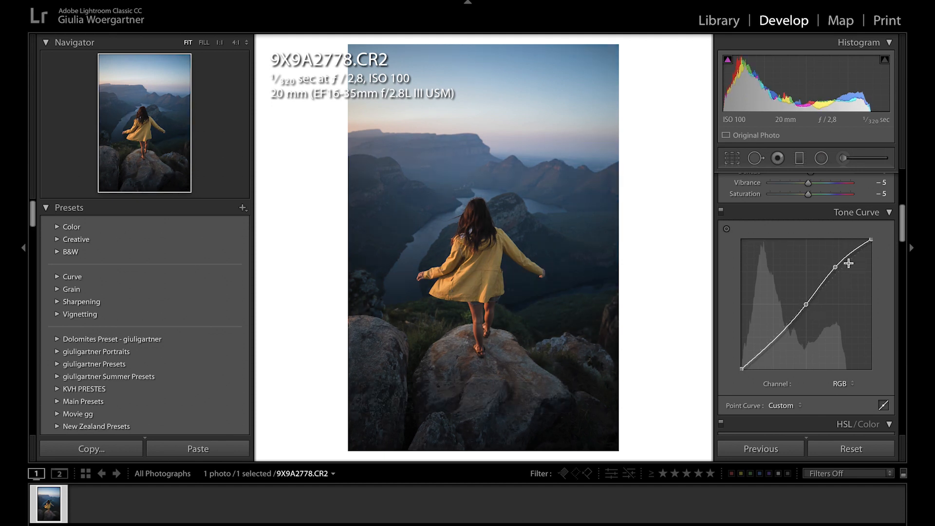
pyautogui.moveTo(835, 267); pyautogui.dragTo(835, 268)
# - Lift the RGB curve's black point for faded blacks and add a shadow point at about 12.9 / 14.1 %
pyautogui.scroll(-1, 740, 371)
pyautogui.moveTo(744, 366); pyautogui.dragTo(735, 350)
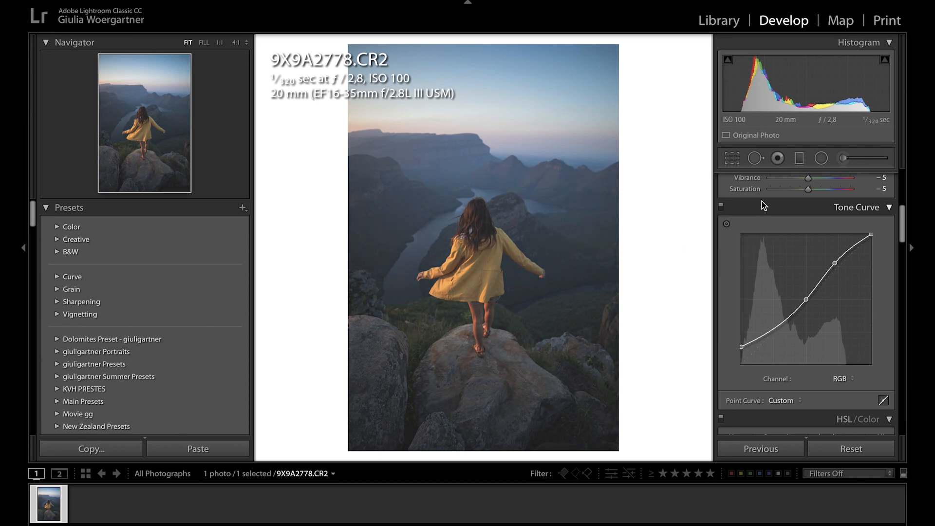
pyautogui.click(721, 205)
pyautogui.click(721, 205)
pyautogui.moveTo(756, 339); pyautogui.dragTo(757, 345)
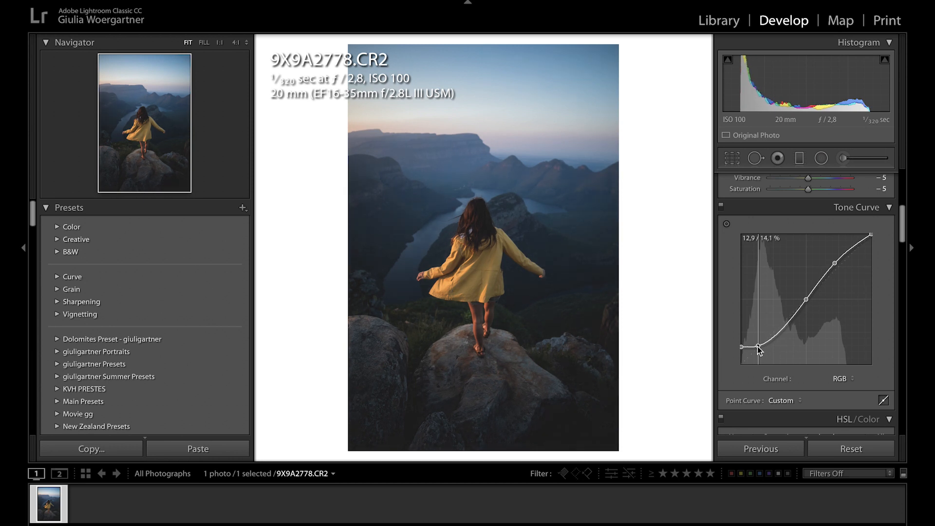
# - Compare the photo with and without the tone curve adjustment
pyautogui.click(721, 206)
pyautogui.click(722, 206)
pyautogui.click(722, 207)
pyautogui.click(722, 207)
pyautogui.click(721, 207)
pyautogui.click(721, 207)
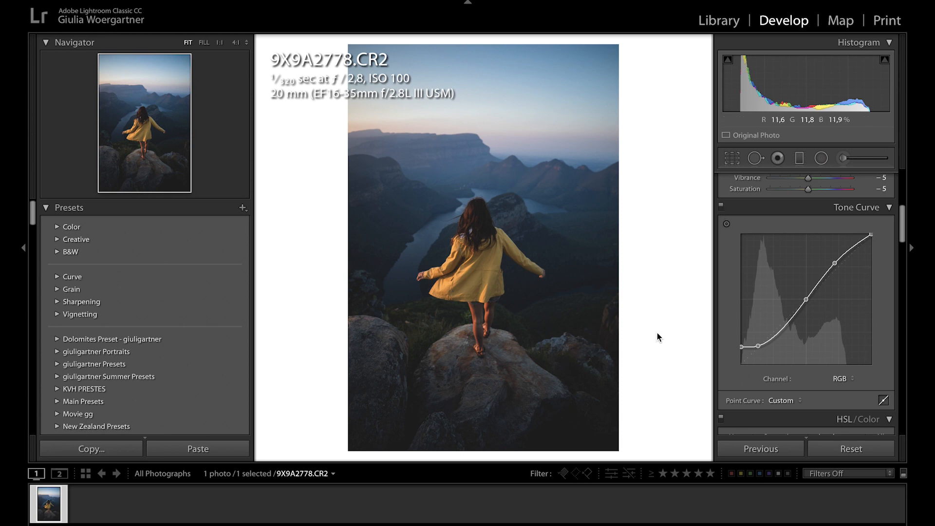
# - Set Highlights to −55 and Shadows to +47
pyautogui.scroll(5, 851, 287)
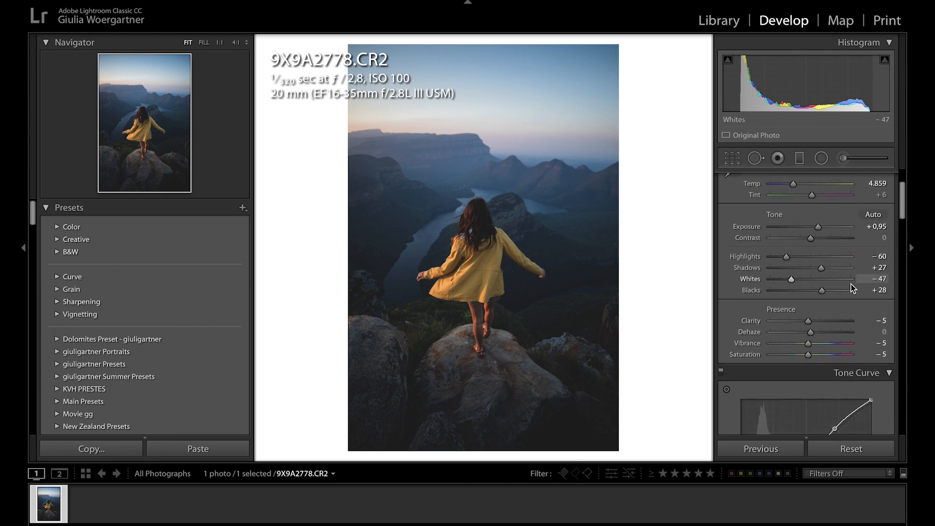
pyautogui.moveTo(821, 291); pyautogui.dragTo(787, 279)
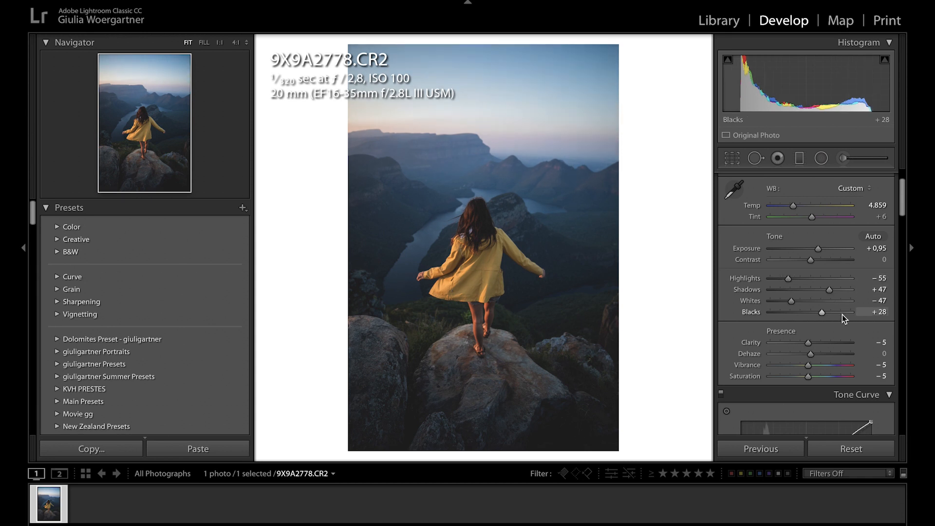
# - Shape the red channel's tone curve with a midpoint, a highlight point at about 74.5 / 75.3 %, a lifted black point and a shadow point
pyautogui.scroll(-5, 844, 319)
pyautogui.scroll(1, 844, 319)
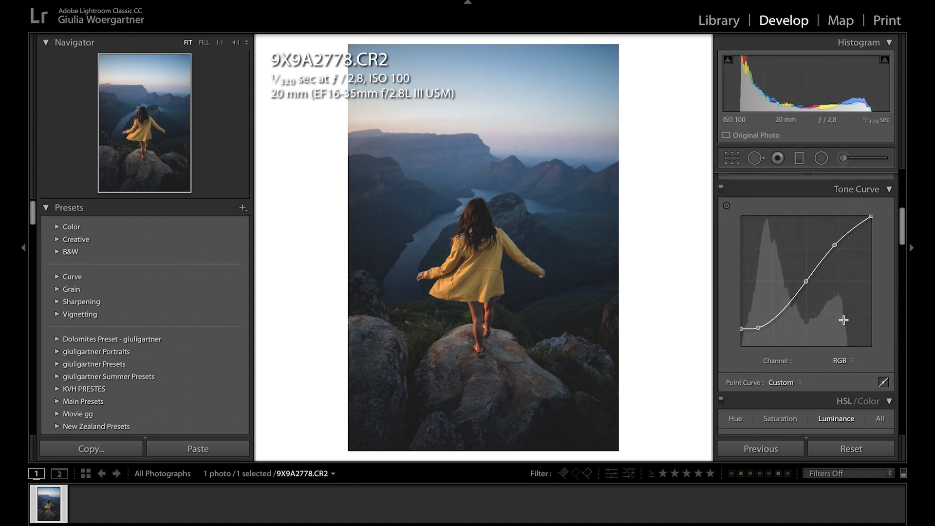
pyautogui.click(843, 362)
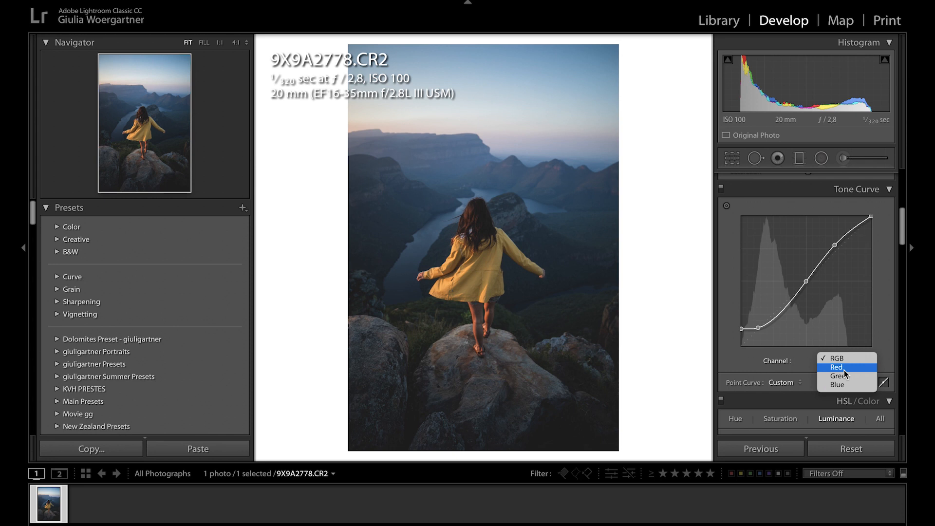
pyautogui.click(844, 370)
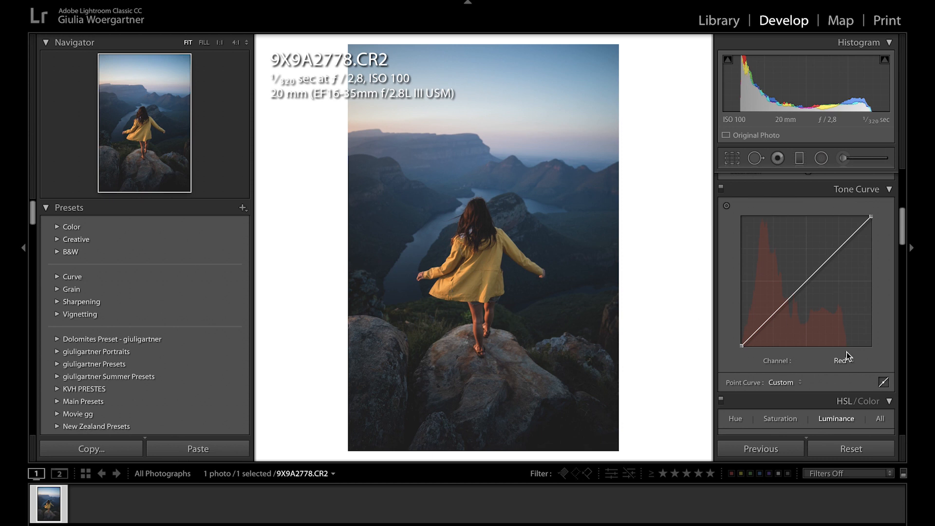
pyautogui.click(836, 355)
pyautogui.click(843, 352)
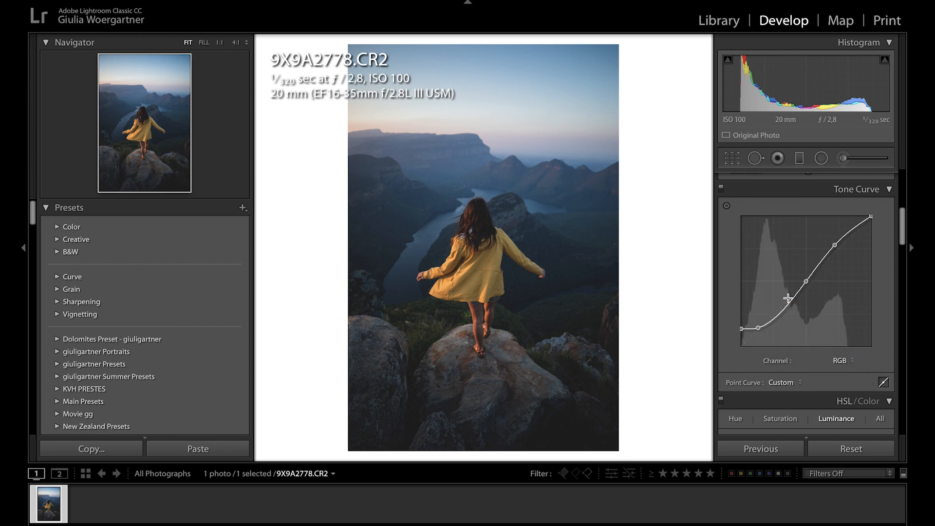
pyautogui.click(844, 361)
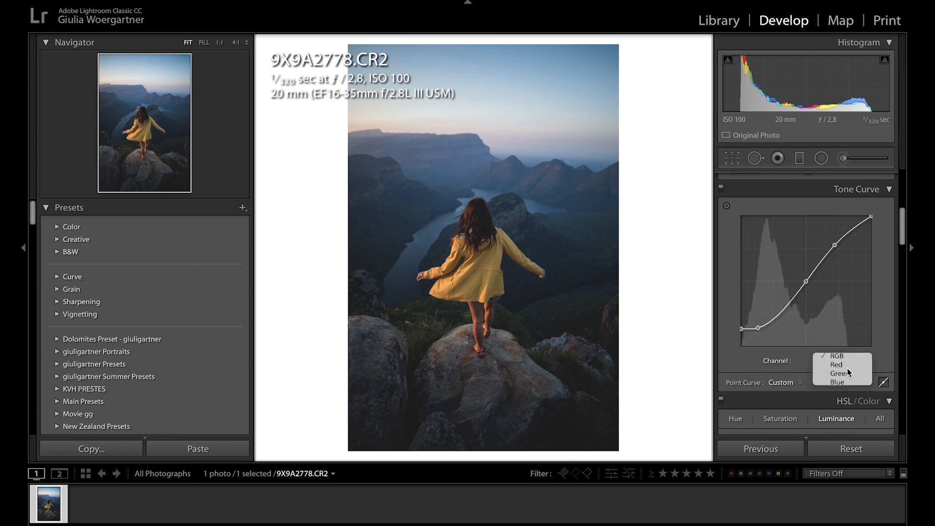
pyautogui.click(847, 368)
pyautogui.moveTo(806, 282); pyautogui.dragTo(806, 283)
pyautogui.click(840, 249)
pyautogui.moveTo(841, 249)
pyautogui.mouseDown()
pyautogui.moveTo(833, 244)
pyautogui.moveTo(845, 263)
pyautogui.moveTo(839, 248)
pyautogui.mouseUp()
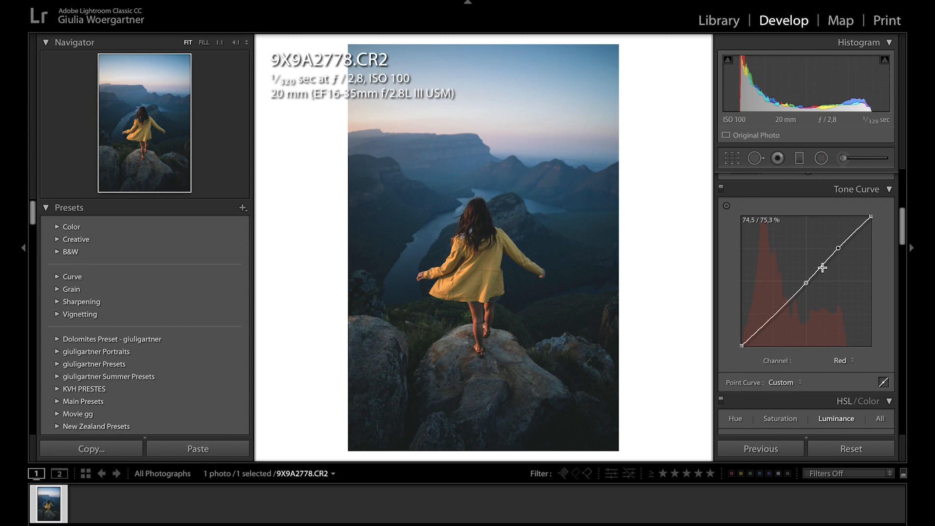
pyautogui.moveTo(742, 346); pyautogui.dragTo(758, 333)
# - Shape the green channel's tone curve with a midpoint, a slightly raised highlight point, a lifted black point and a shadow point
pyautogui.click(845, 361)
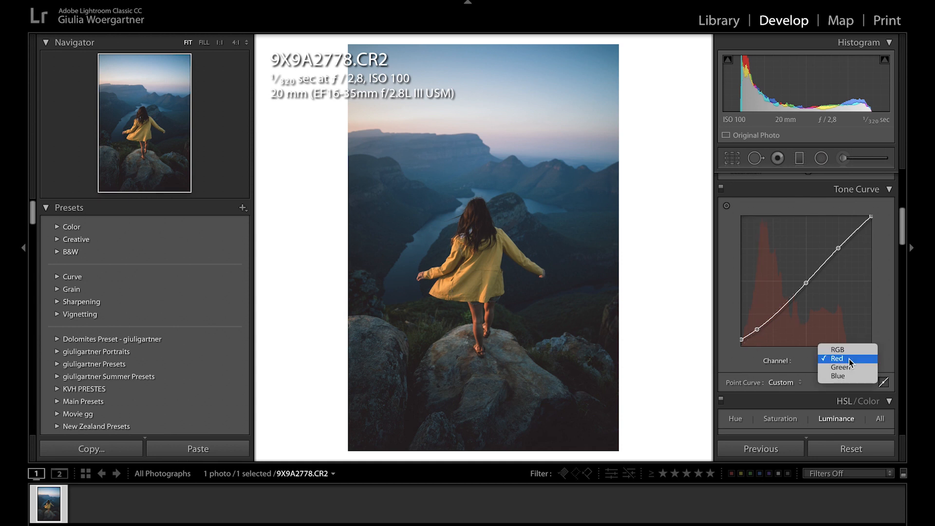
pyautogui.click(849, 366)
pyautogui.click(806, 282)
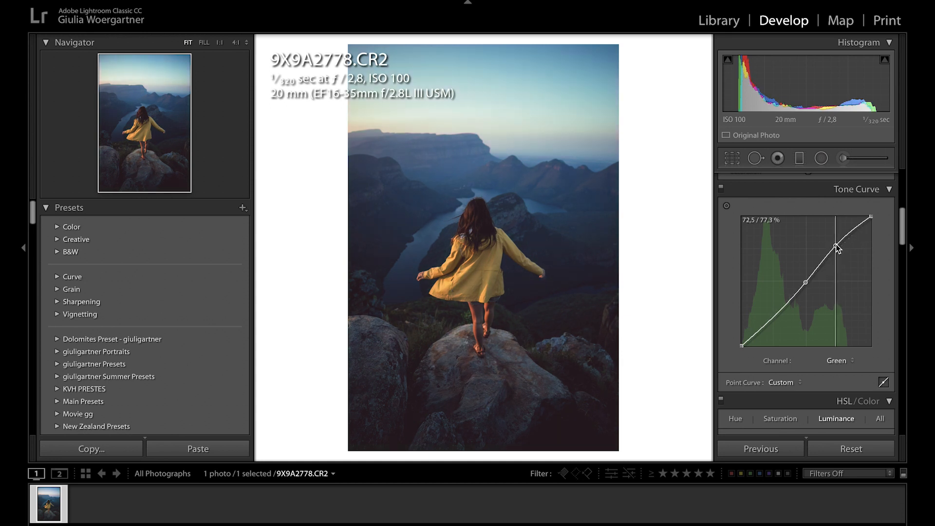
pyautogui.moveTo(837, 246); pyautogui.dragTo(837, 247)
pyautogui.moveTo(740, 347)
pyautogui.mouseDown()
pyautogui.moveTo(740, 338)
pyautogui.moveTo(756, 334)
pyautogui.moveTo(740, 339)
pyautogui.mouseUp()
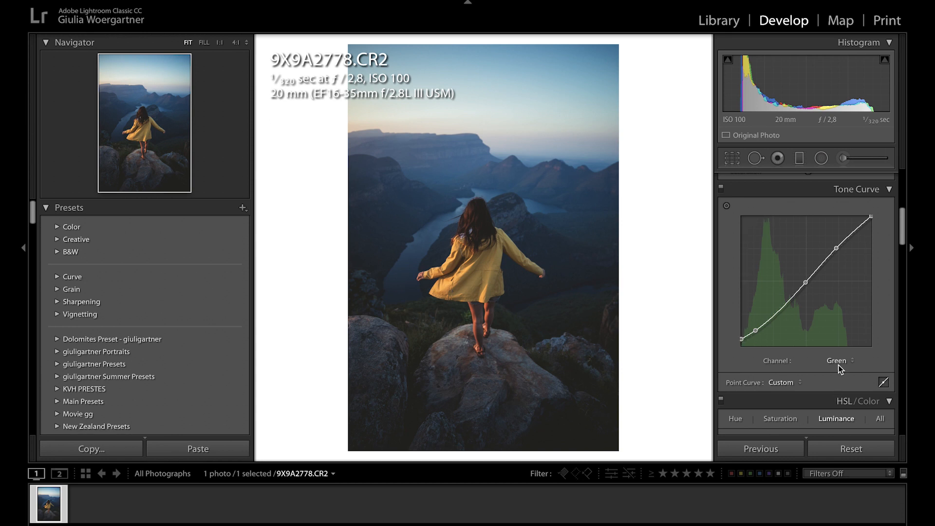
# - Shape the blue channel's tone curve with a midpoint, a raised highlight point, a lifted black point and a shadow point
pyautogui.click(838, 362)
pyautogui.click(838, 369)
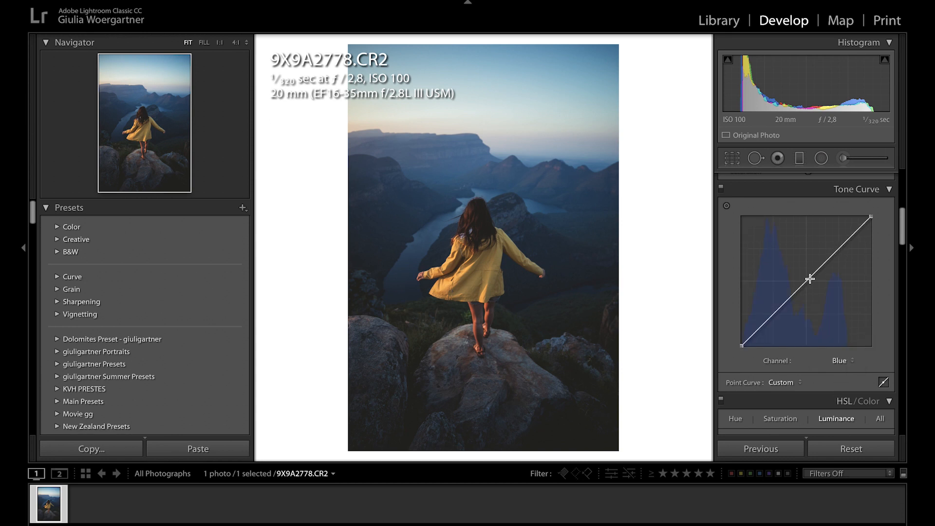
pyautogui.moveTo(839, 251); pyautogui.dragTo(838, 245)
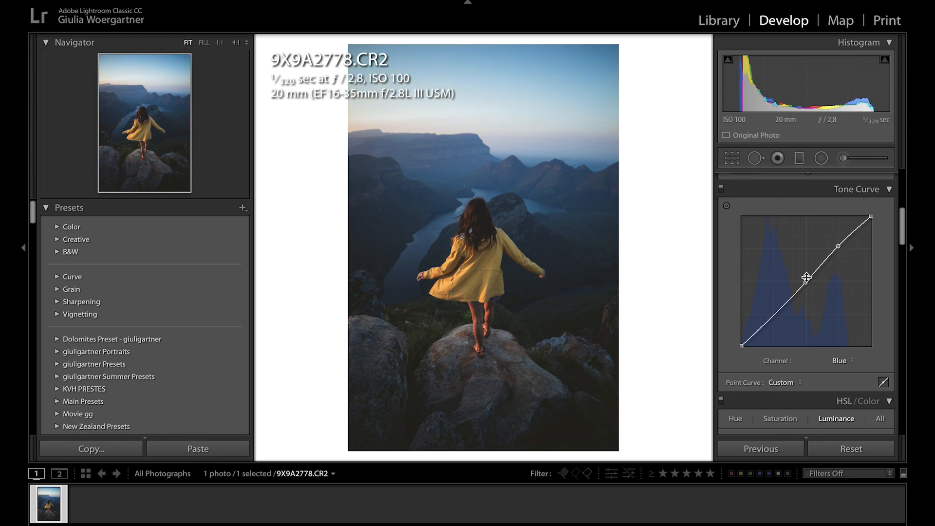
pyautogui.moveTo(740, 346); pyautogui.dragTo(758, 331)
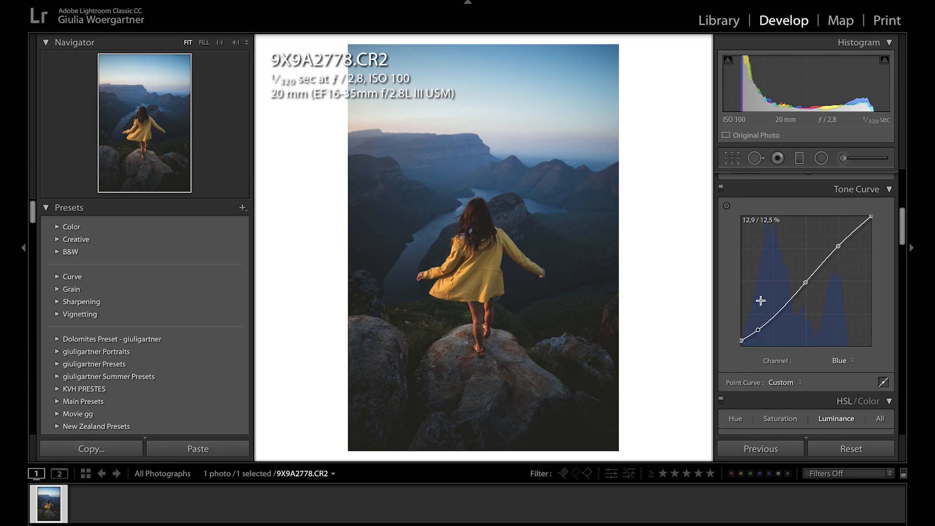
# - Return the tone curve to the RGB channel and fine-tune the white balance Tint
pyautogui.click(844, 365)
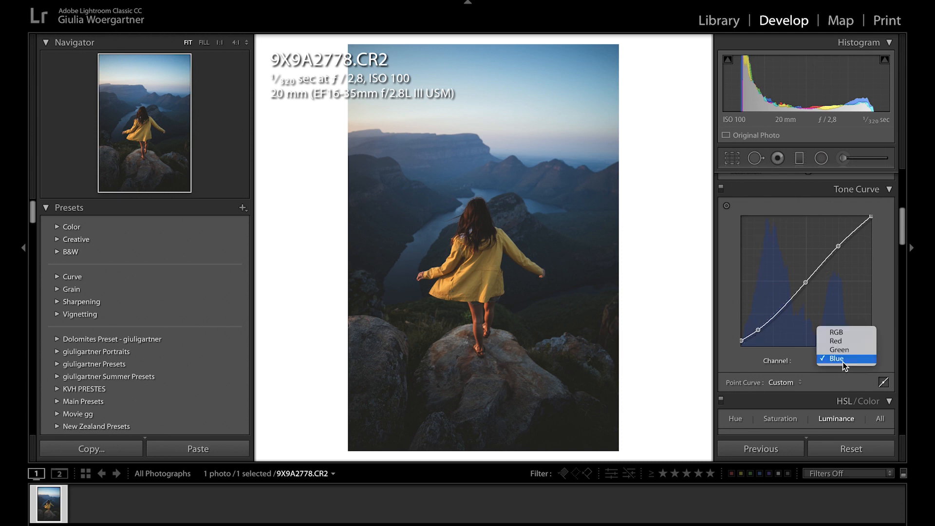
pyautogui.click(847, 331)
pyautogui.hotkey('ctrl', '1')
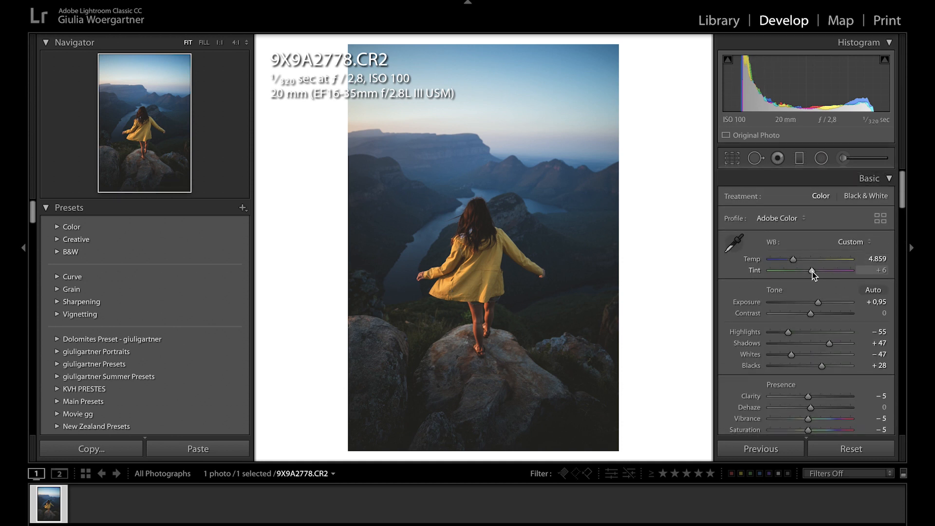
pyautogui.moveTo(812, 271); pyautogui.dragTo(814, 273)
# - Compare the photo with and without the tone curve adjustments
pyautogui.scroll(-10, 819, 309)
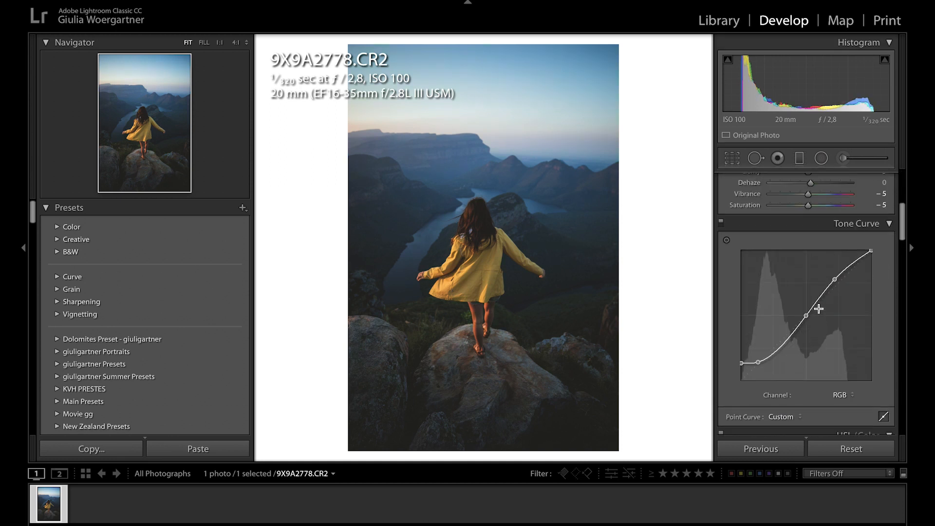
pyautogui.click(721, 221)
pyautogui.click(721, 221)
pyautogui.click(721, 223)
pyautogui.click(721, 223)
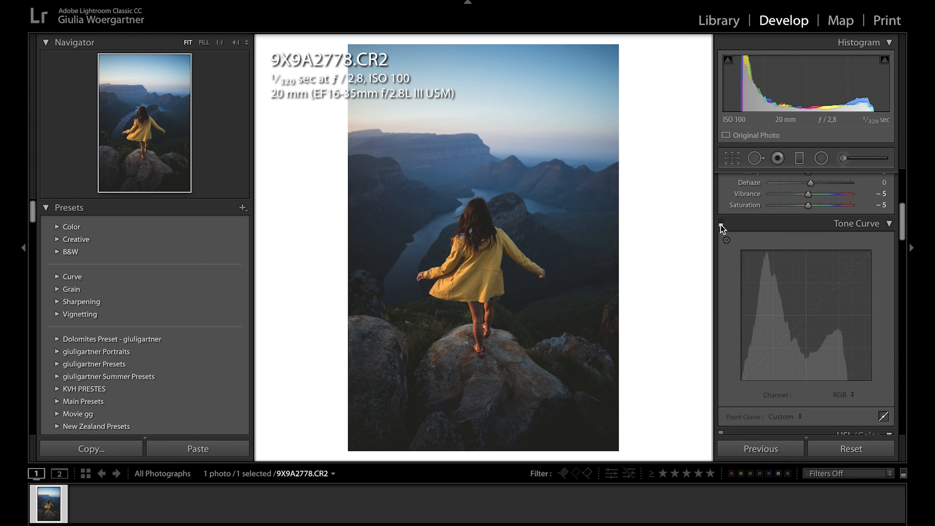
pyautogui.click(721, 222)
pyautogui.click(721, 222)
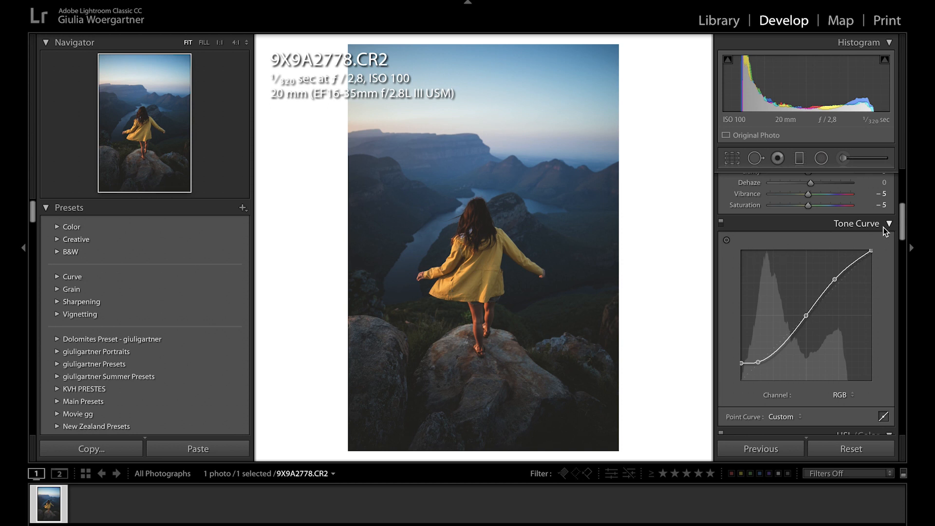
# - Shift the midpoint of the RGB tone curve slightly toward the shadows to brighten the midtones
pyautogui.click(845, 395)
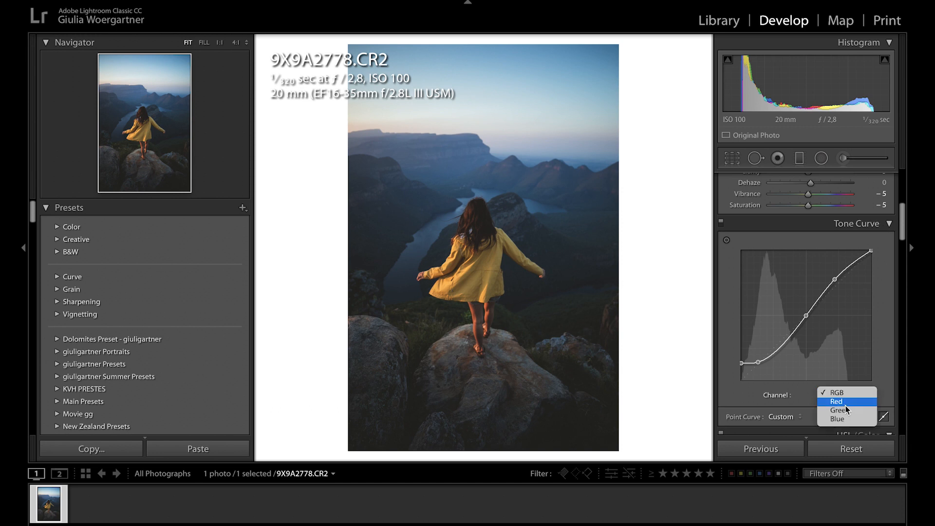
pyautogui.click(806, 317)
pyautogui.moveTo(802, 322); pyautogui.dragTo(803, 316)
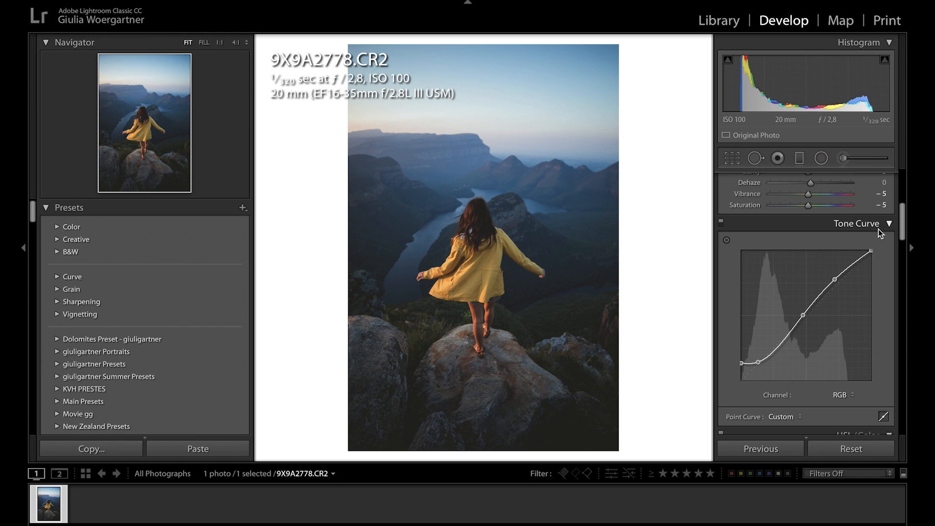
# - Set the HSL hues to Orange +7, Yellow −3, Green +1, Aqua +1 and Blue −5
pyautogui.scroll(-6, 878, 319)
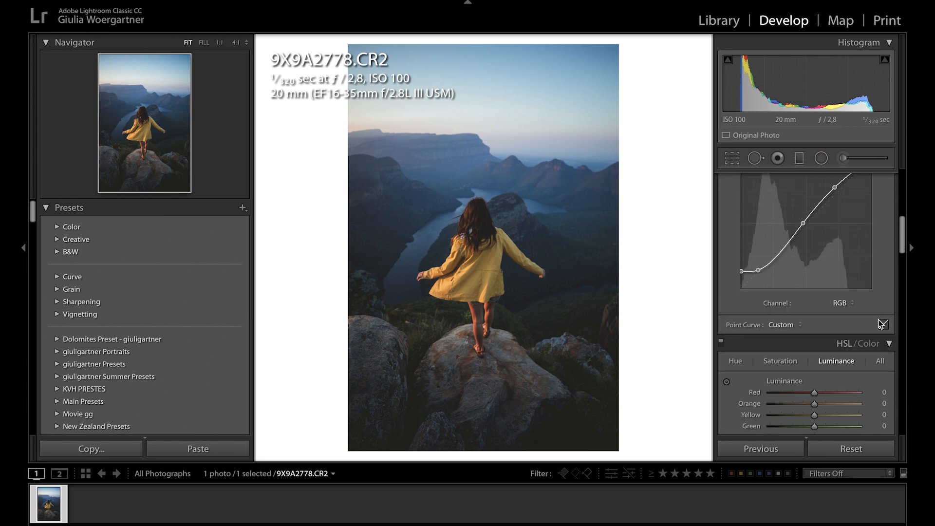
pyautogui.click(735, 250)
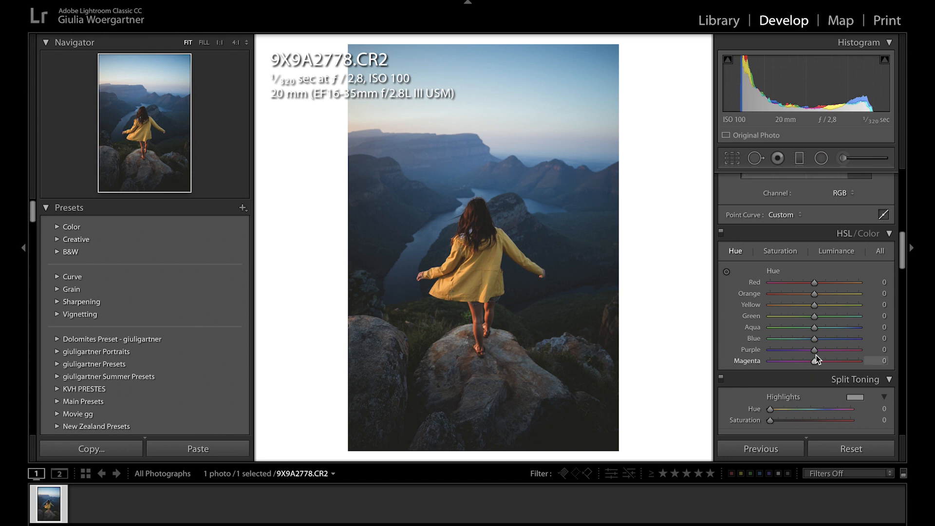
pyautogui.moveTo(814, 339); pyautogui.dragTo(820, 297)
# - Raise the HSL saturation of Yellow to +31
pyautogui.scroll(-3, 824, 350)
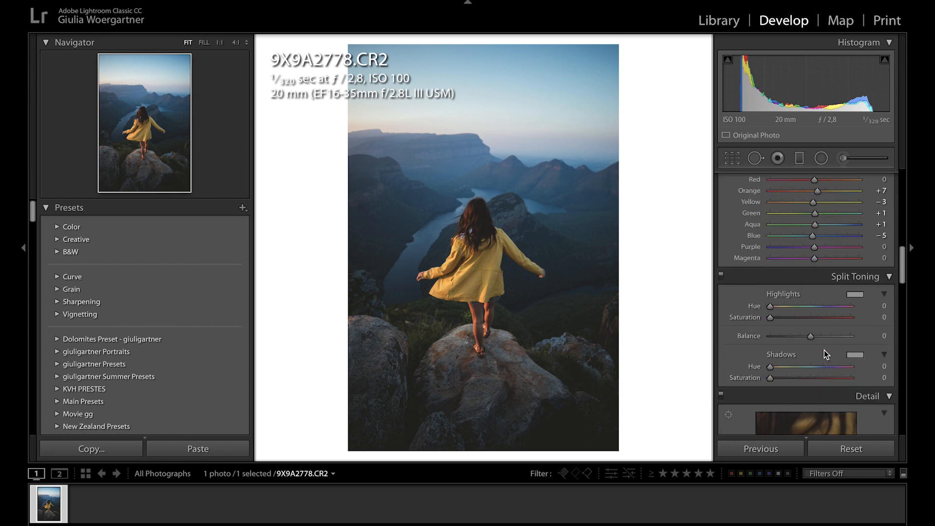
pyautogui.scroll(3, 845, 293)
pyautogui.click(792, 217)
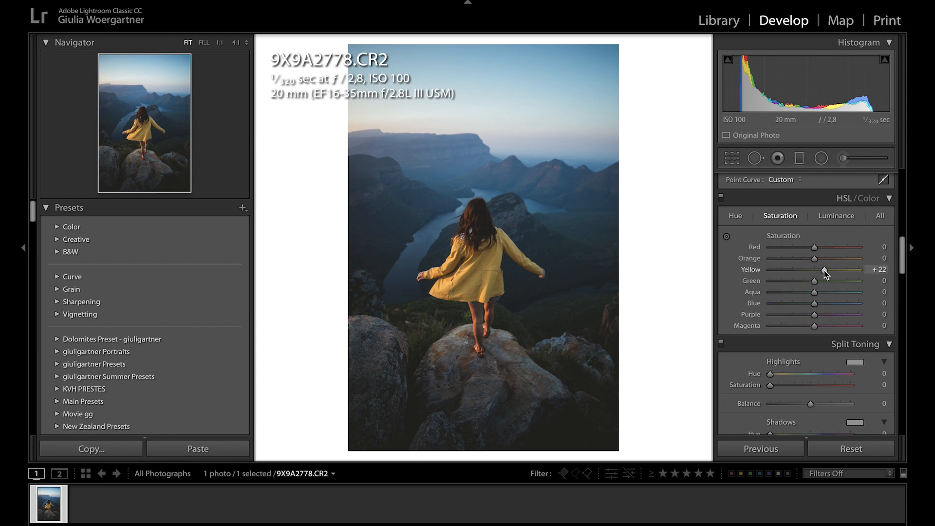
pyautogui.moveTo(825, 271); pyautogui.dragTo(831, 274)
# - Set the HSL luminance to Blue +28, Yellow +14 and Red +14
pyautogui.click(830, 216)
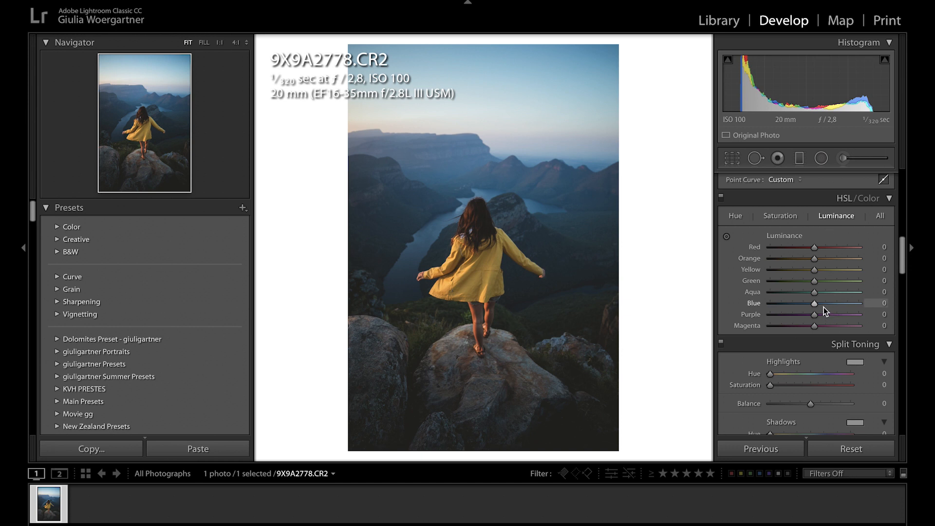
pyautogui.click(823, 307)
pyautogui.moveTo(825, 307); pyautogui.dragTo(827, 307)
pyautogui.click(823, 269)
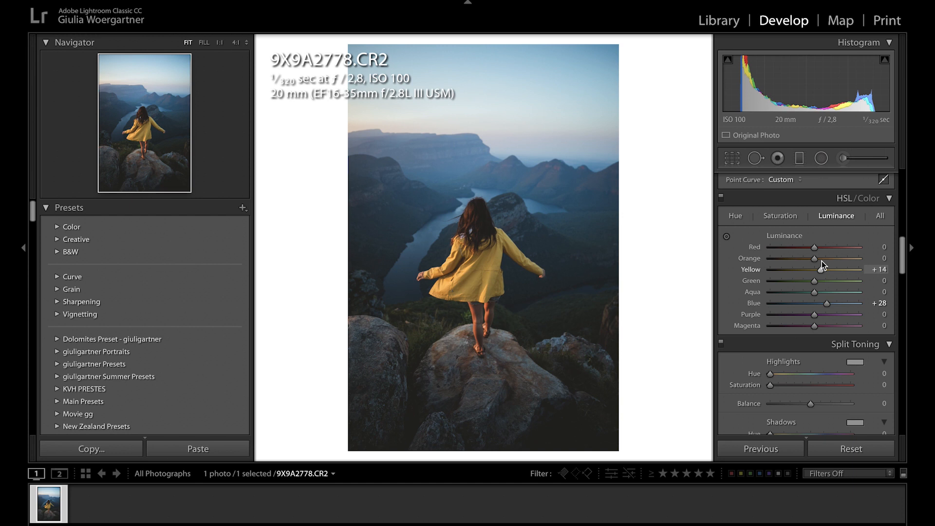
pyautogui.click(821, 248)
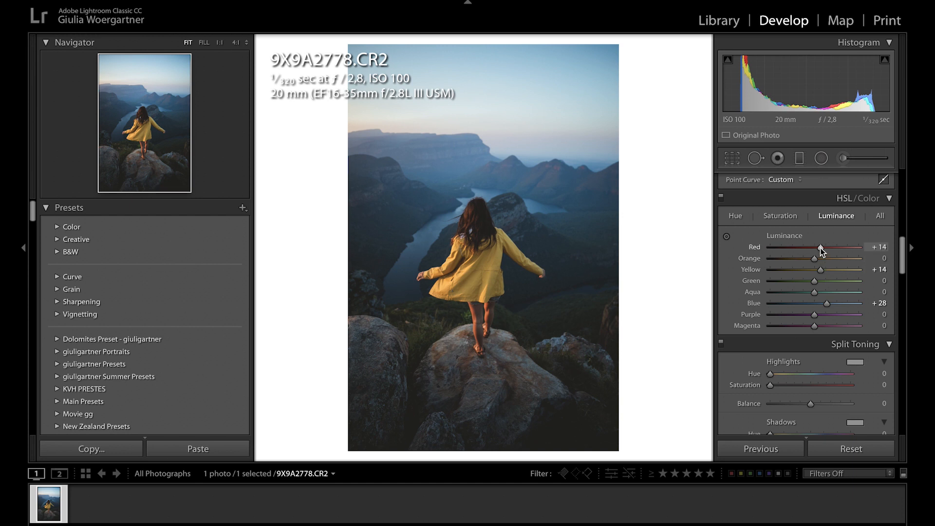
# - Set the HSL saturation of Aqua to +10 and Blue to +8
pyautogui.click(789, 217)
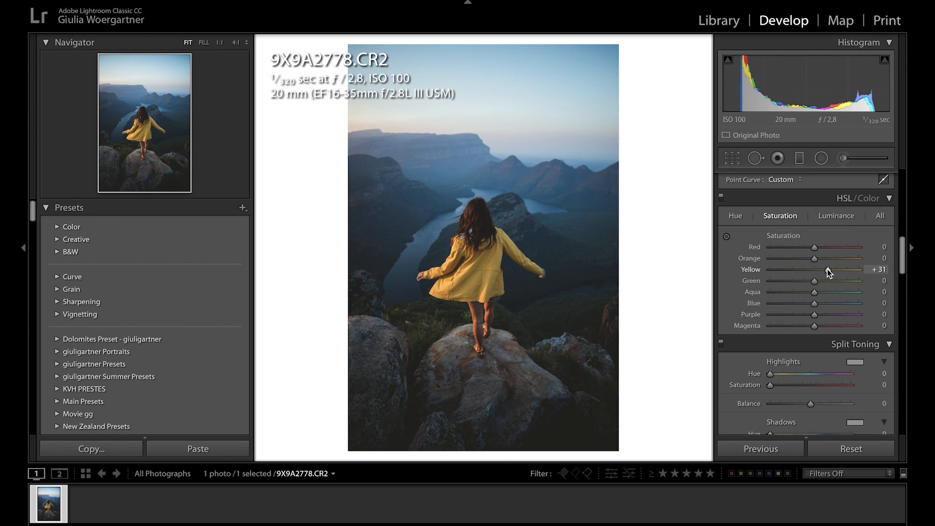
pyautogui.scroll(-1, 837, 303)
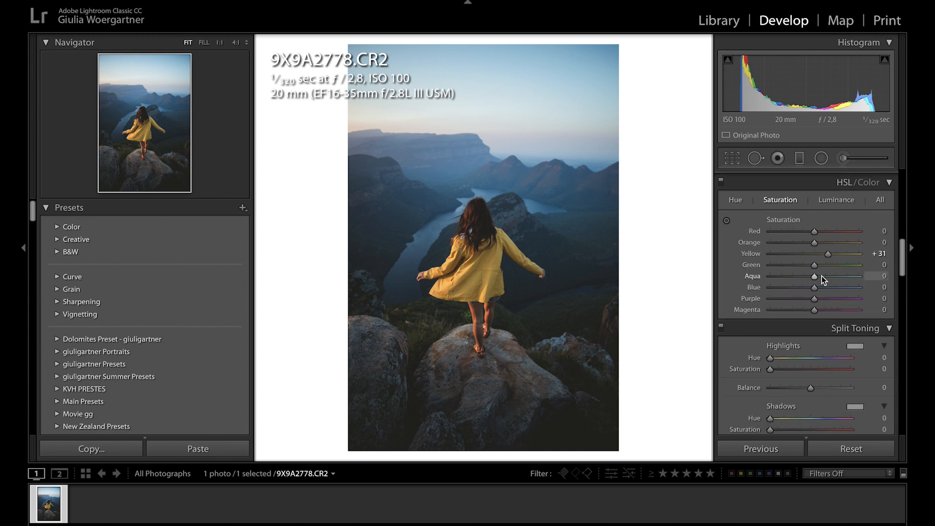
pyautogui.moveTo(822, 276); pyautogui.dragTo(819, 289)
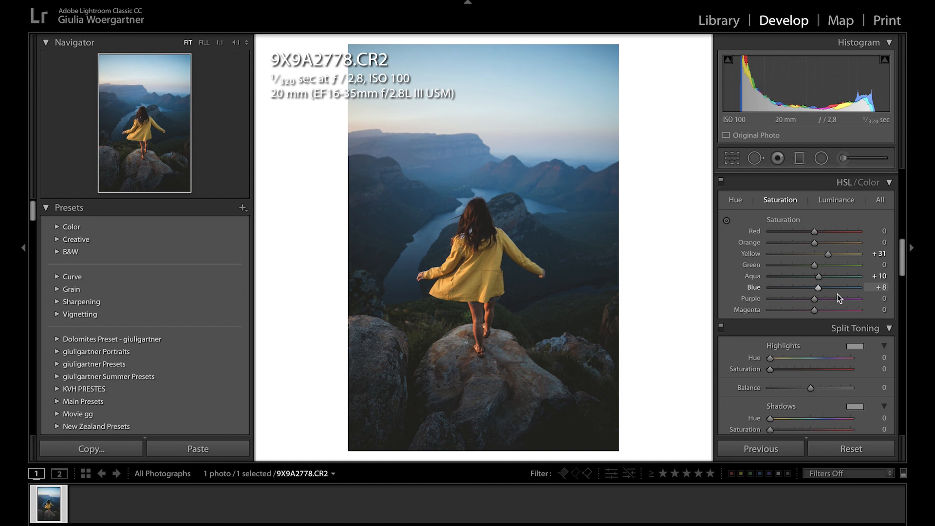
# - Tint the split toning highlights blue with hue 210 and saturation 8
pyautogui.scroll(-3, 728, 273)
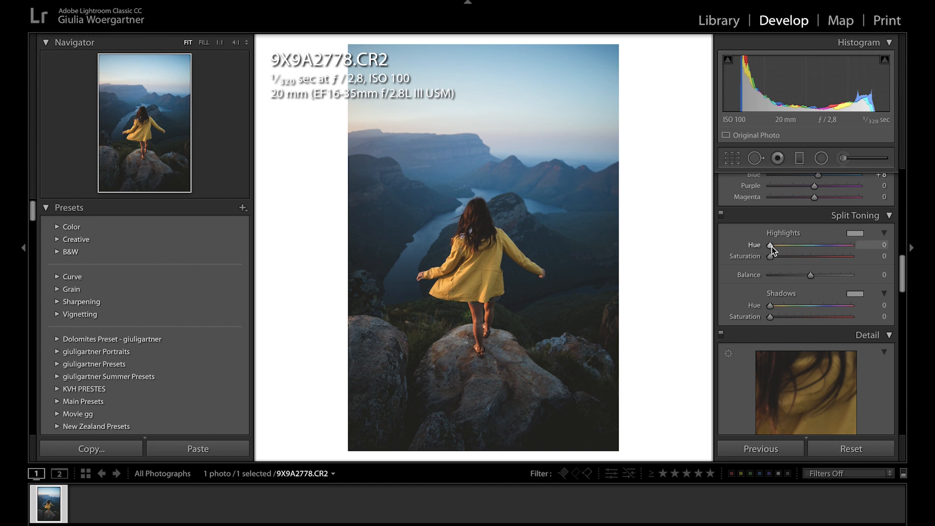
pyautogui.moveTo(778, 246)
pyautogui.mouseDown()
pyautogui.moveTo(769, 249)
pyautogui.moveTo(844, 250)
pyautogui.moveTo(769, 248)
pyautogui.mouseUp()
pyautogui.moveTo(771, 305)
pyautogui.mouseDown()
pyautogui.moveTo(837, 309)
pyautogui.moveTo(775, 309)
pyautogui.mouseUp()
pyautogui.click(855, 234)
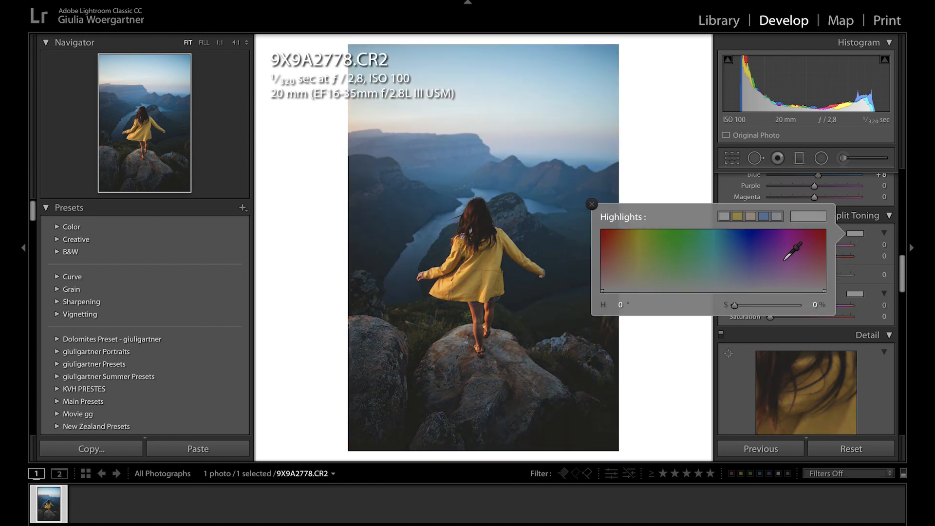
pyautogui.moveTo(739, 258)
pyautogui.mouseDown()
pyautogui.moveTo(750, 258)
pyautogui.moveTo(734, 258)
pyautogui.moveTo(732, 273)
pyautogui.mouseUp()
pyautogui.click(689, 370)
pyautogui.moveTo(794, 257); pyautogui.dragTo(777, 258)
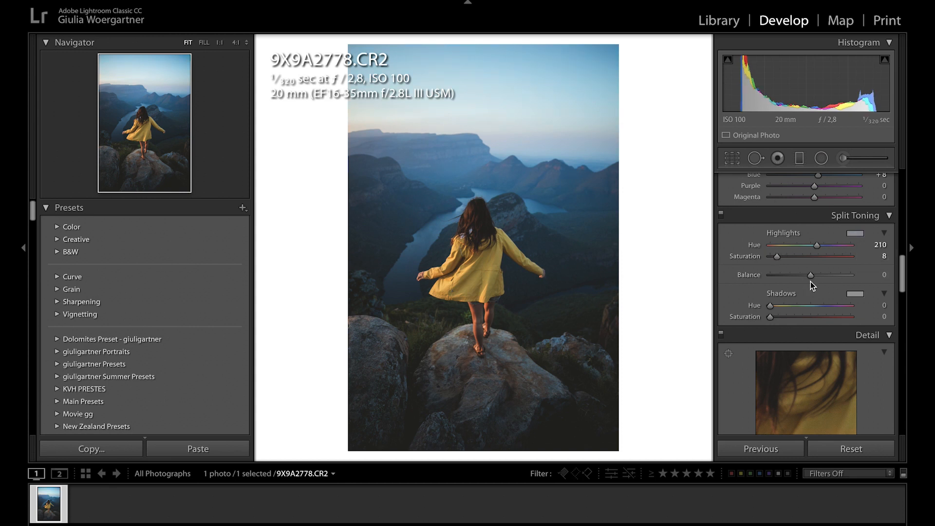
# - Tint the split toning shadows yellow with hue 55 and saturation 5
pyautogui.click(855, 294)
pyautogui.click(631, 319)
pyautogui.moveTo(632, 319)
pyautogui.mouseDown()
pyautogui.moveTo(644, 297)
pyautogui.moveTo(636, 331)
pyautogui.mouseUp()
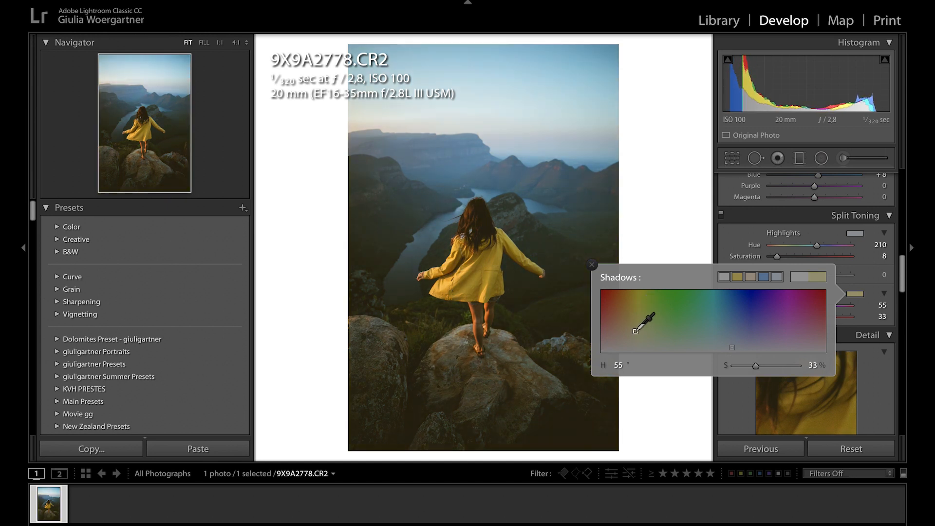
pyautogui.click(706, 221)
pyautogui.moveTo(796, 317); pyautogui.dragTo(774, 317)
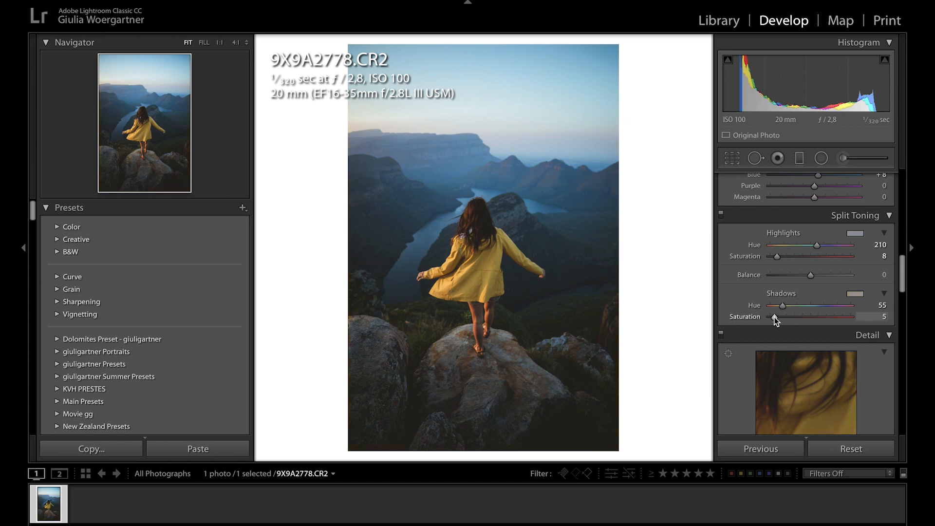
# - Set the split toning Balance to −69 and compare the photo with and without the effect
pyautogui.moveTo(795, 276); pyautogui.dragTo(783, 278)
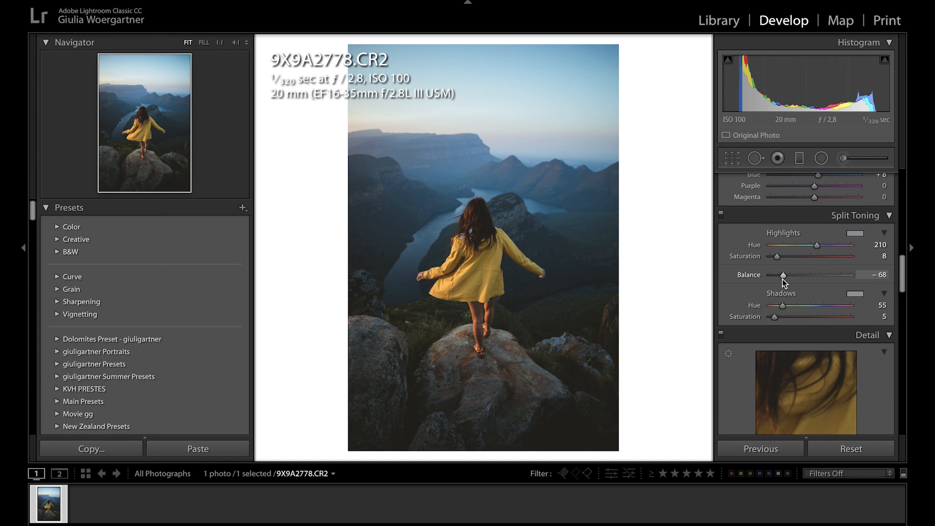
pyautogui.moveTo(784, 279); pyautogui.dragTo(783, 279)
pyautogui.click(722, 215)
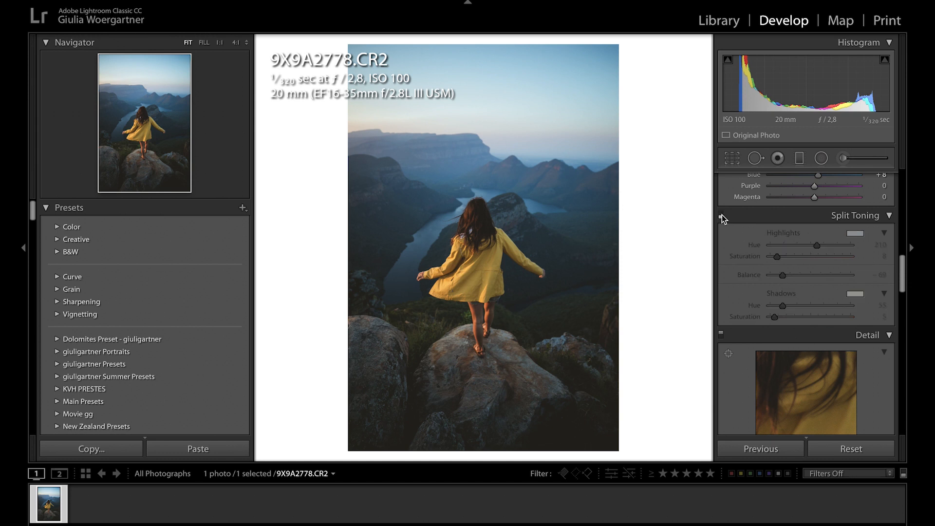
pyautogui.click(722, 215)
pyautogui.click(722, 215)
pyautogui.click(722, 215)
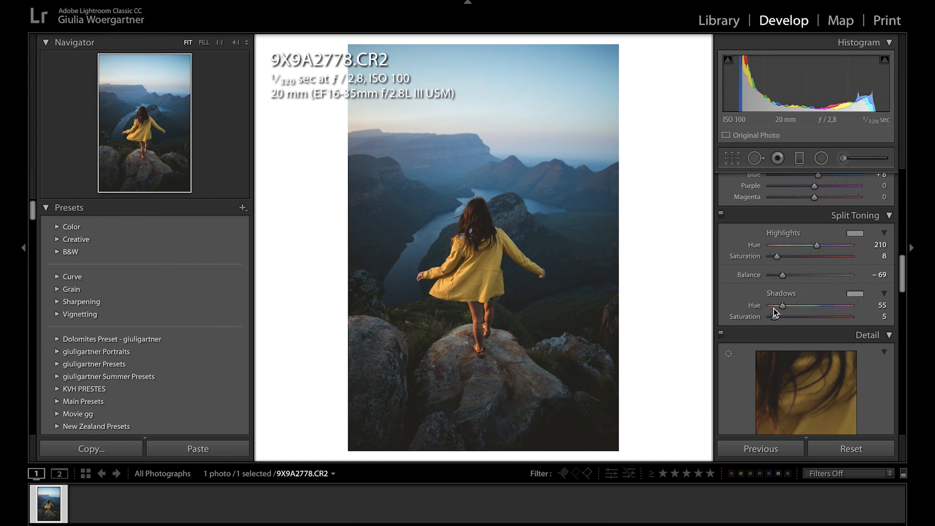
pyautogui.click(722, 215)
pyautogui.click(721, 215)
pyautogui.click(721, 215)
pyautogui.click(721, 215)
# - Raise the split toning saturation to 11 for highlights and 7 for shadows, and compare with and without the effect
pyautogui.moveTo(778, 257); pyautogui.dragTo(779, 259)
pyautogui.click(724, 214)
pyautogui.click(724, 215)
pyautogui.click(723, 214)
pyautogui.click(724, 214)
pyautogui.click(724, 215)
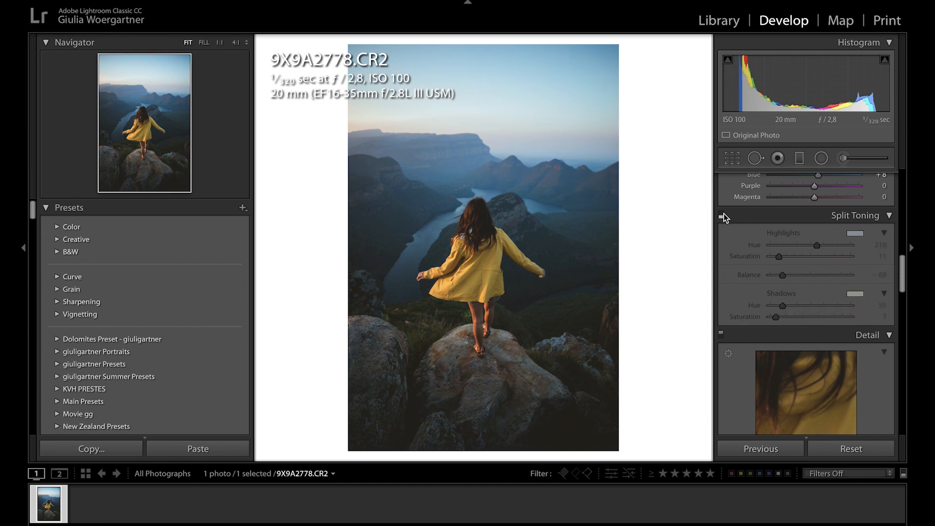
pyautogui.click(724, 215)
# - Change the split toning shadows to a warmer tint with hue 41 and saturation 15, and compare with and without it
pyautogui.click(851, 294)
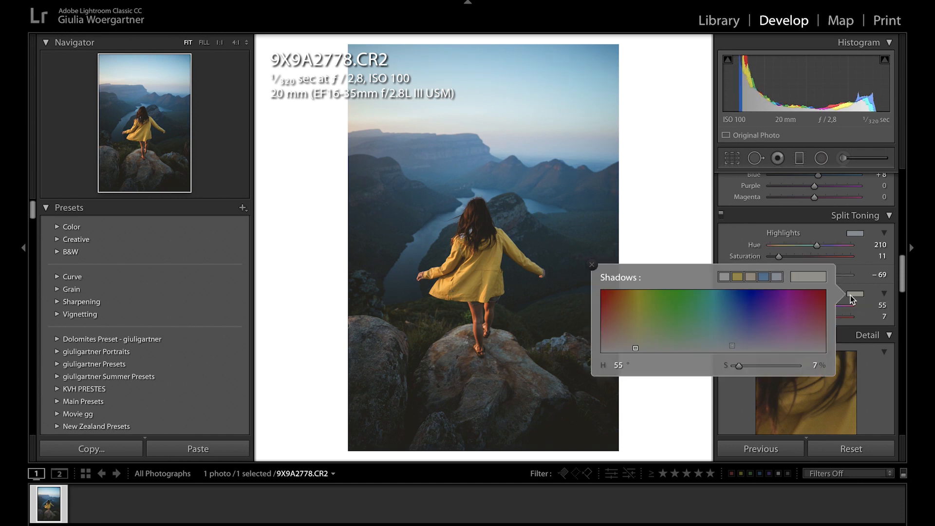
pyautogui.click(628, 342)
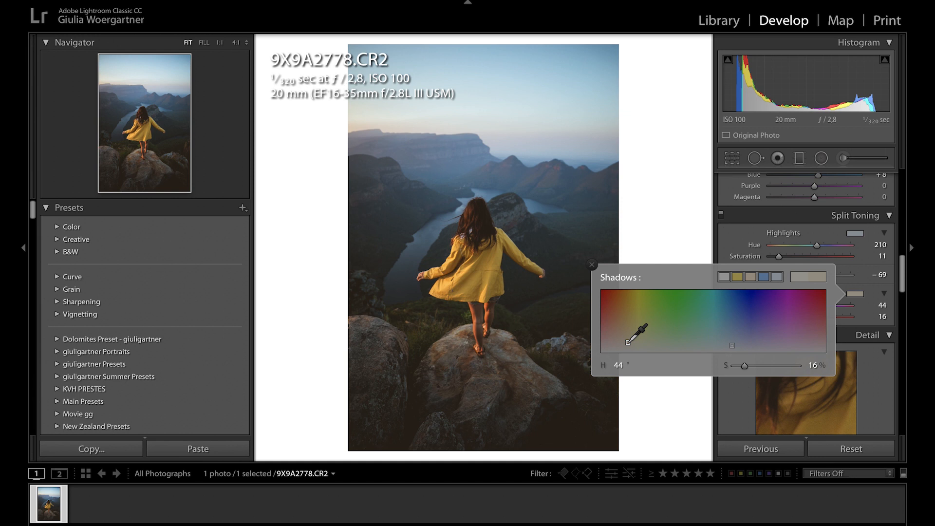
pyautogui.moveTo(628, 342); pyautogui.dragTo(627, 343)
pyautogui.click(706, 250)
pyautogui.click(721, 216)
pyautogui.click(721, 216)
pyautogui.click(721, 216)
pyautogui.click(721, 216)
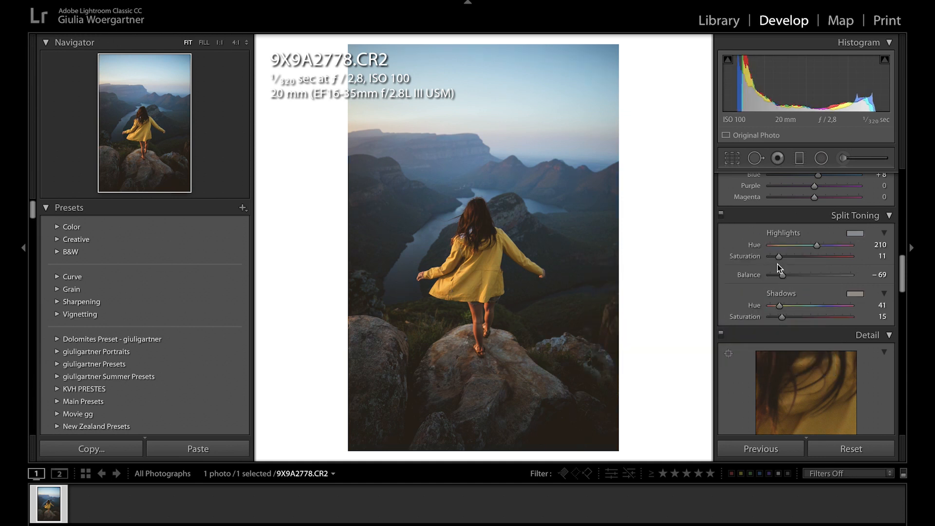
# - Set the split toning highlights saturation to 19 and Balance to −46, and compare the photo with and without the effect
pyautogui.moveTo(781, 257); pyautogui.dragTo(792, 276)
pyautogui.click(785, 275)
pyautogui.click(721, 216)
pyautogui.click(721, 215)
pyautogui.click(720, 215)
pyautogui.click(720, 214)
pyautogui.click(720, 216)
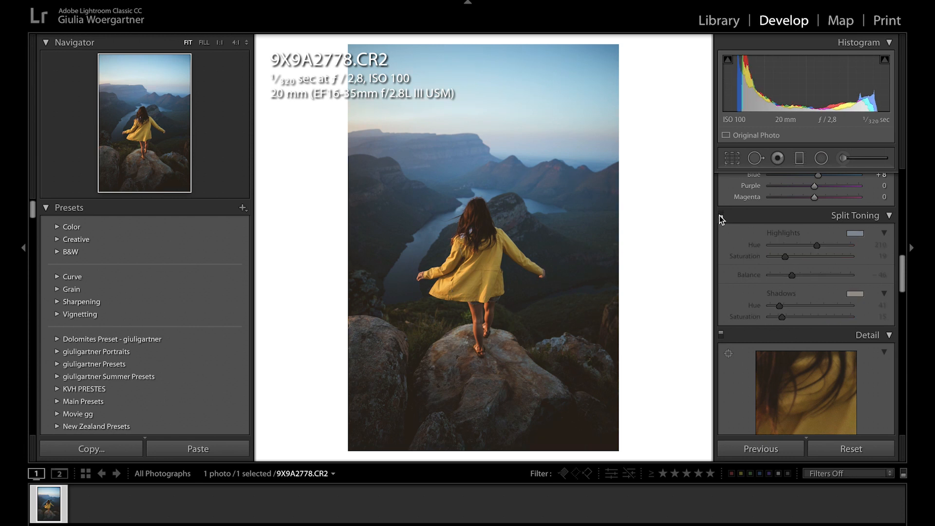
pyautogui.click(720, 216)
pyautogui.click(721, 216)
pyautogui.click(721, 216)
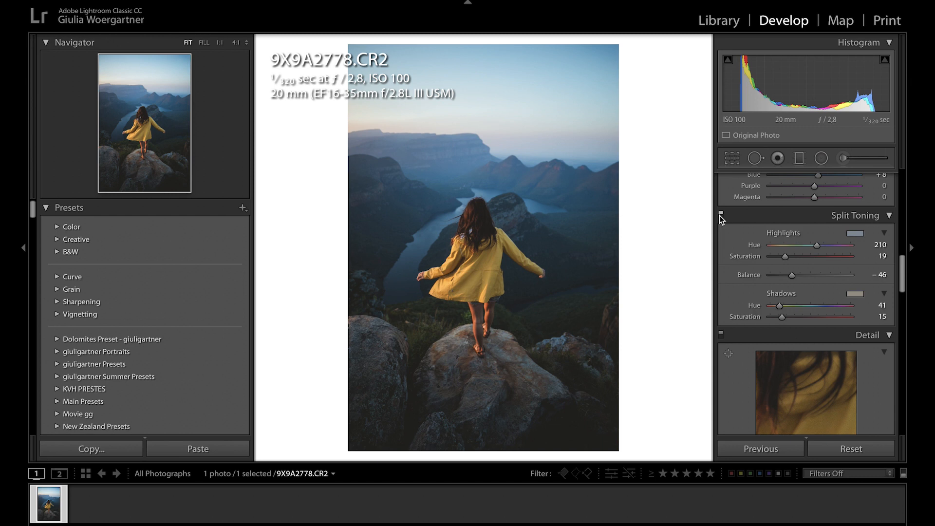
pyautogui.click(721, 215)
pyautogui.click(721, 215)
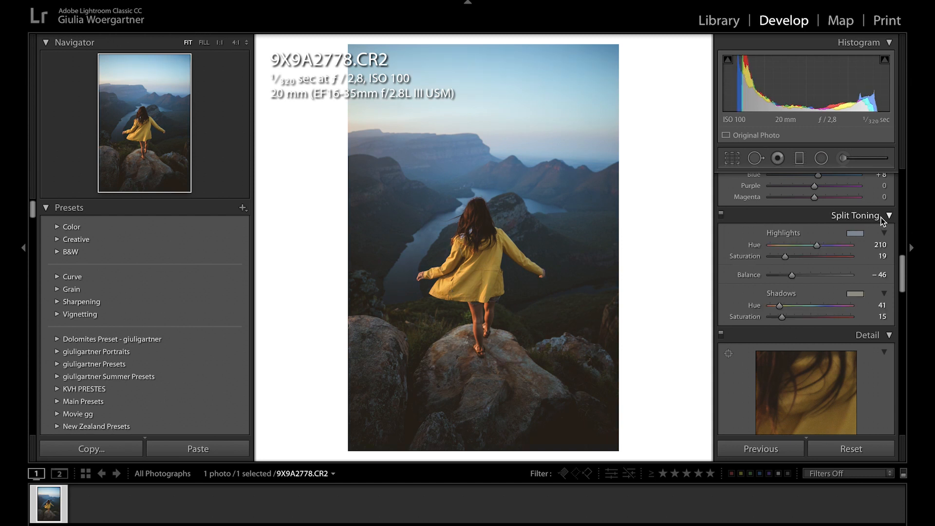
# - Fine-tune the hue of the split toning highlights and compare with and without split toning
pyautogui.moveTo(816, 245)
pyautogui.mouseDown()
pyautogui.moveTo(765, 247)
pyautogui.moveTo(840, 250)
pyautogui.moveTo(817, 247)
pyautogui.mouseUp()
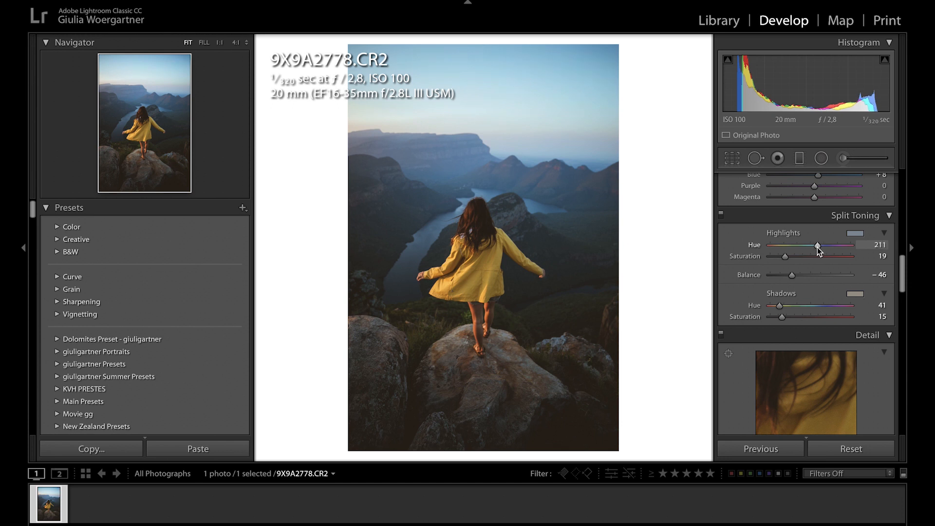
pyautogui.click(721, 214)
pyautogui.click(721, 217)
# - Enable the lens profile corrections for the photo
pyautogui.scroll(-4, 875, 294)
pyautogui.scroll(-5, 869, 282)
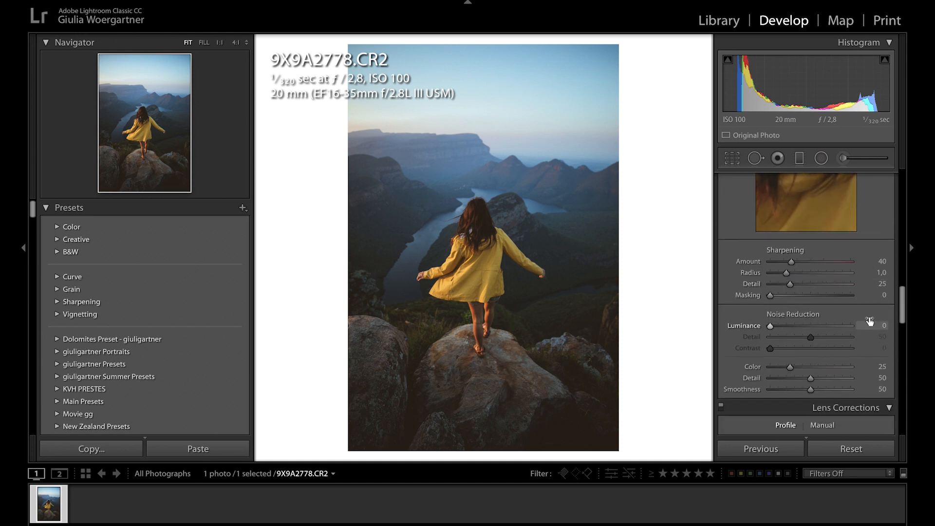
pyautogui.scroll(-4, 869, 320)
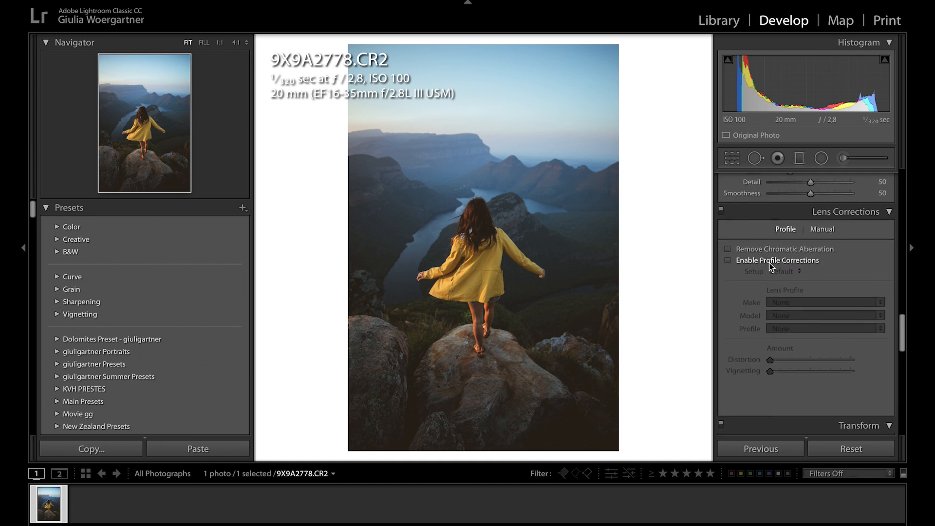
pyautogui.click(787, 261)
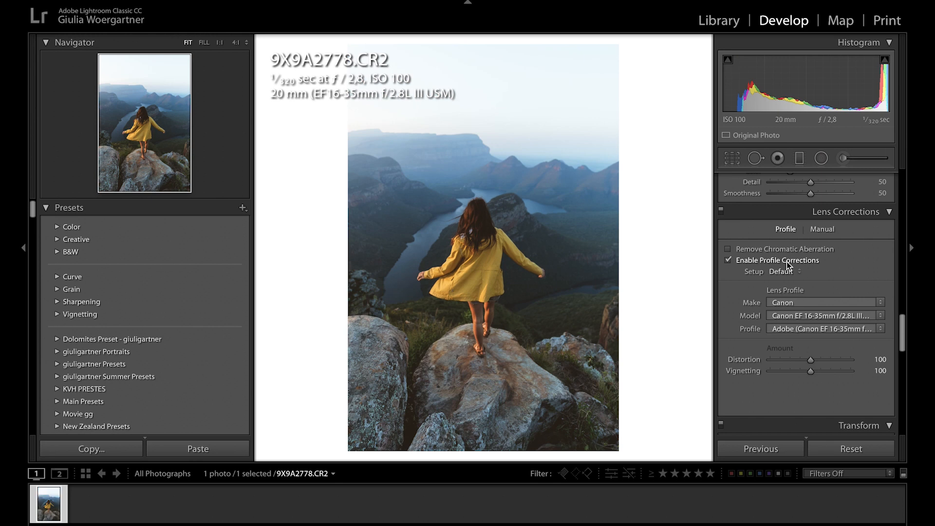
# - Turn off the lens profile corrections for the photo
pyautogui.click(787, 261)
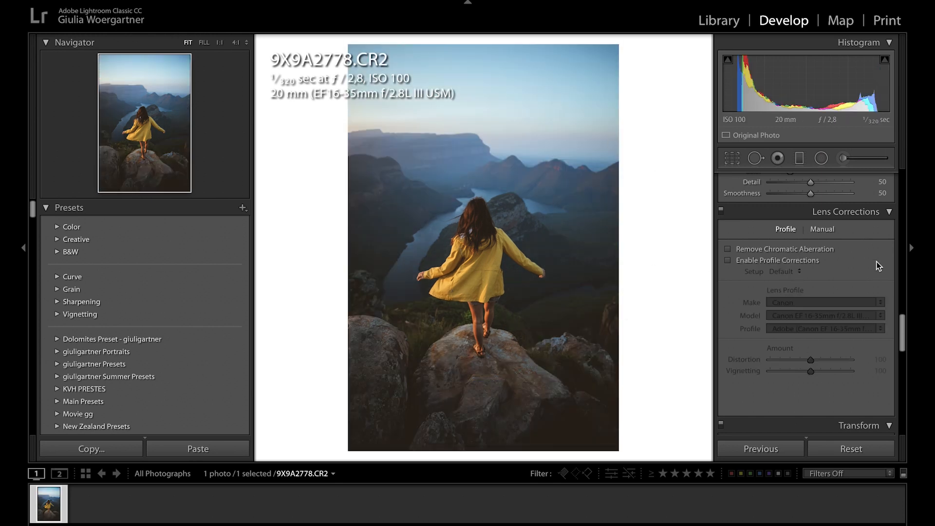
pyautogui.scroll(-8, 849, 316)
pyautogui.scroll(-2, 849, 315)
pyautogui.moveTo(811, 240); pyautogui.dragTo(809, 242)
# - Crop the photo to the 4 x 5 / 8 x 10 aspect ratio, tightening the frame slightly and repositioning the image inside it
pyautogui.click(732, 158)
pyautogui.click(851, 199)
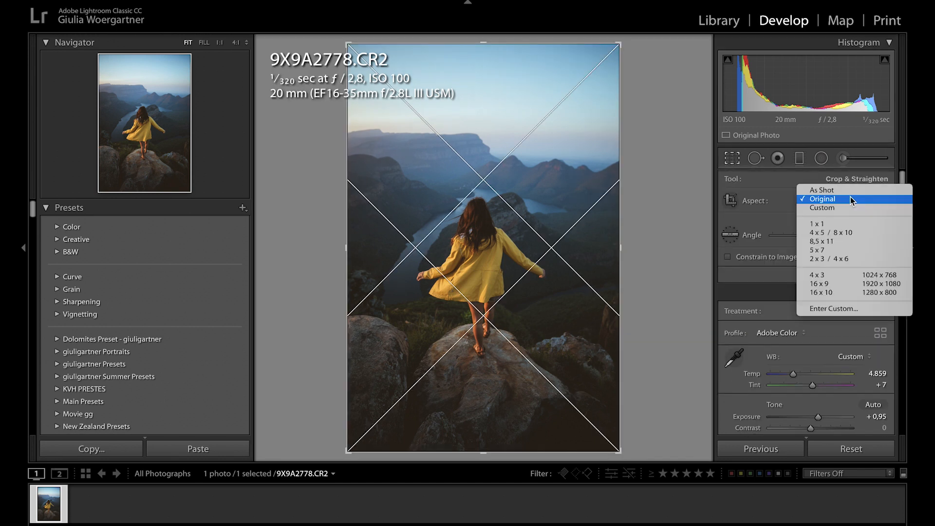
pyautogui.click(850, 233)
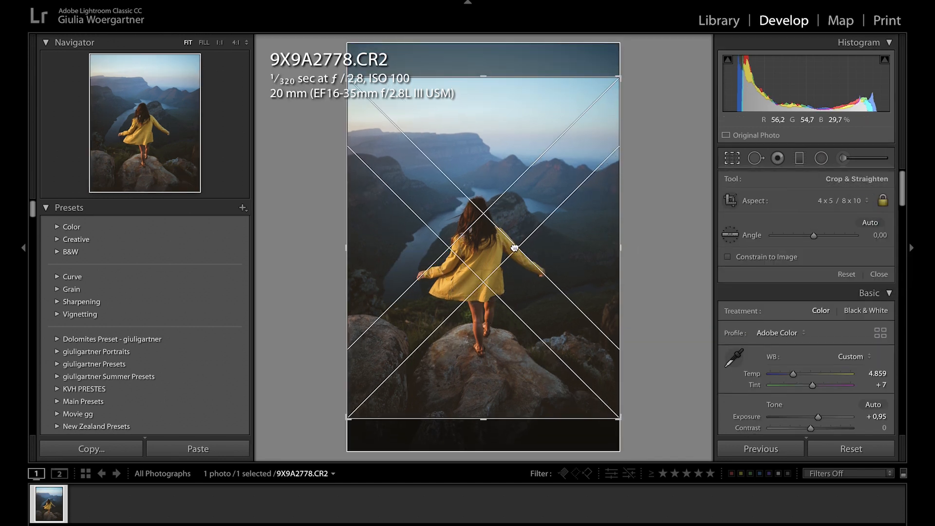
pyautogui.moveTo(619, 78); pyautogui.dragTo(615, 78)
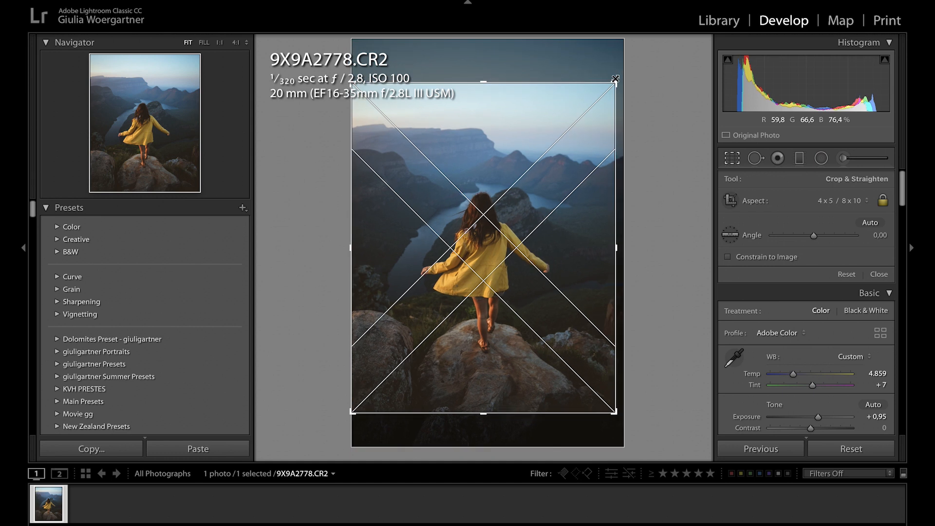
pyautogui.moveTo(525, 189); pyautogui.dragTo(516, 205)
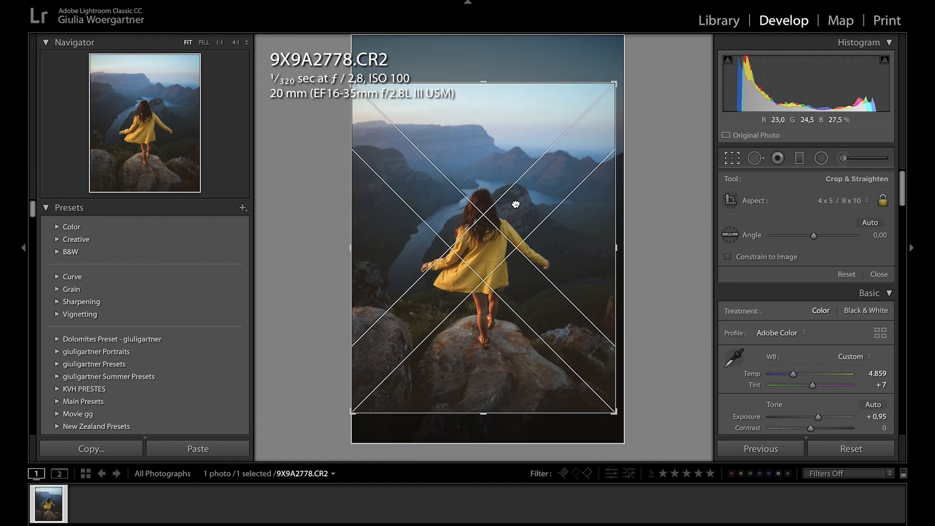
pyautogui.press('Return')
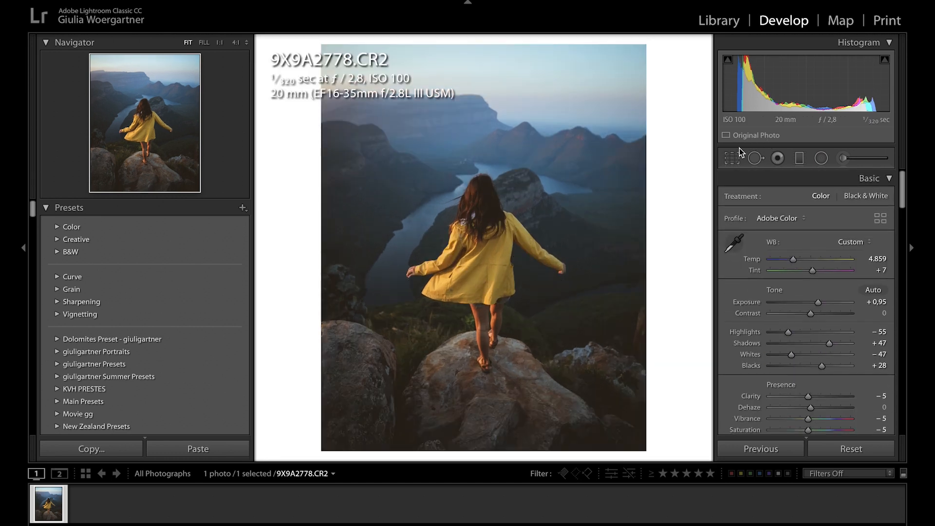
# - Reopen the crop and shift the photo slightly down within the frame
pyautogui.click(727, 155)
pyautogui.moveTo(478, 221); pyautogui.dragTo(475, 227)
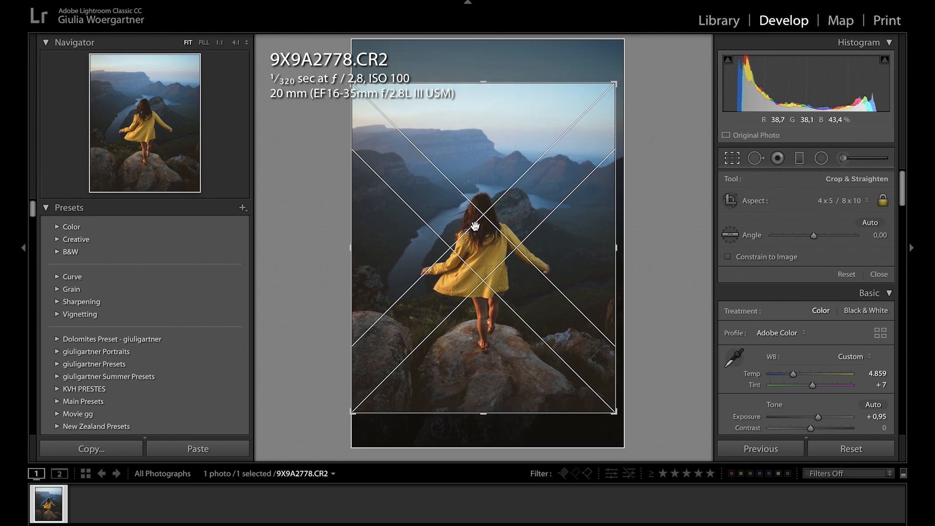
pyautogui.press('Return')
# - Add a post-crop vignette with Amount −10 and Midpoint 47
pyautogui.scroll(-15, 852, 341)
pyautogui.scroll(6, 816, 209)
pyautogui.moveTo(811, 281); pyautogui.dragTo(806, 292)
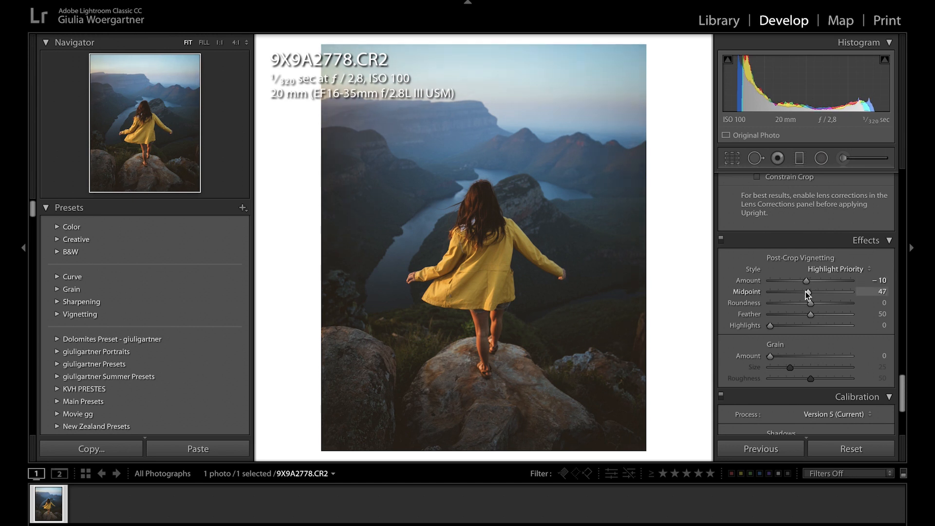
# - Add a slanted graduated filter over the sky with Exposure 0,45, Highlights 9, Shadows 36, and Contrast and Saturation reset to 0
pyautogui.click(800, 159)
pyautogui.moveTo(520, 43); pyautogui.dragTo(501, 193)
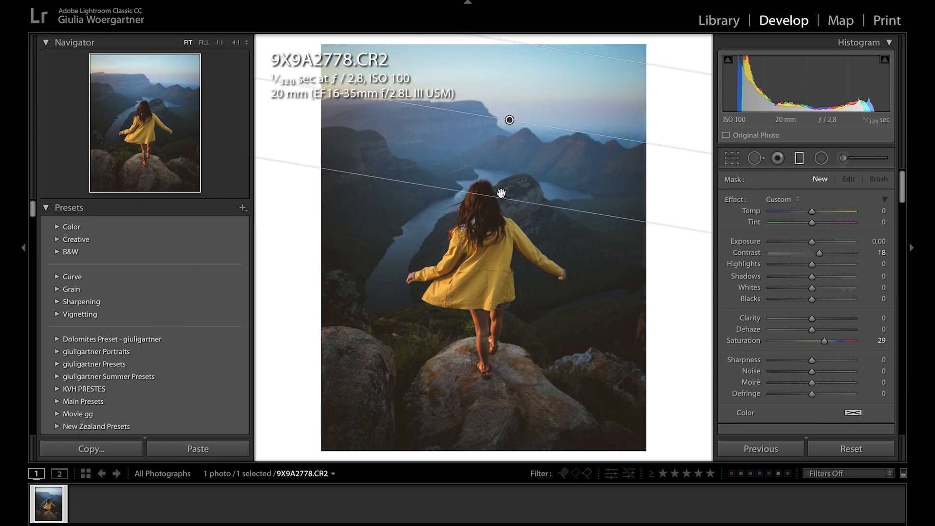
pyautogui.doubleClick(756, 257)
pyautogui.moveTo(812, 242); pyautogui.dragTo(816, 244)
pyautogui.doubleClick(749, 341)
pyautogui.moveTo(812, 277)
pyautogui.mouseDown()
pyautogui.moveTo(827, 278)
pyautogui.moveTo(816, 266)
pyautogui.mouseUp()
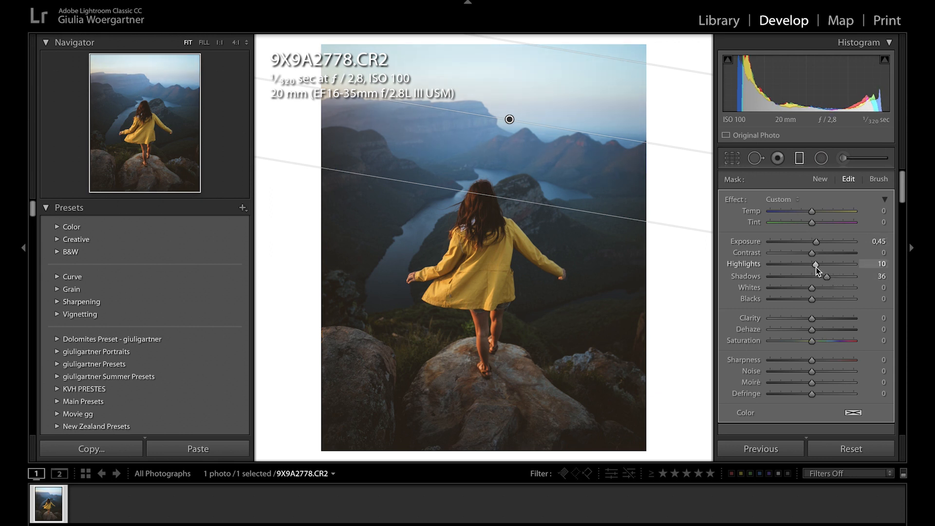
pyautogui.click(800, 160)
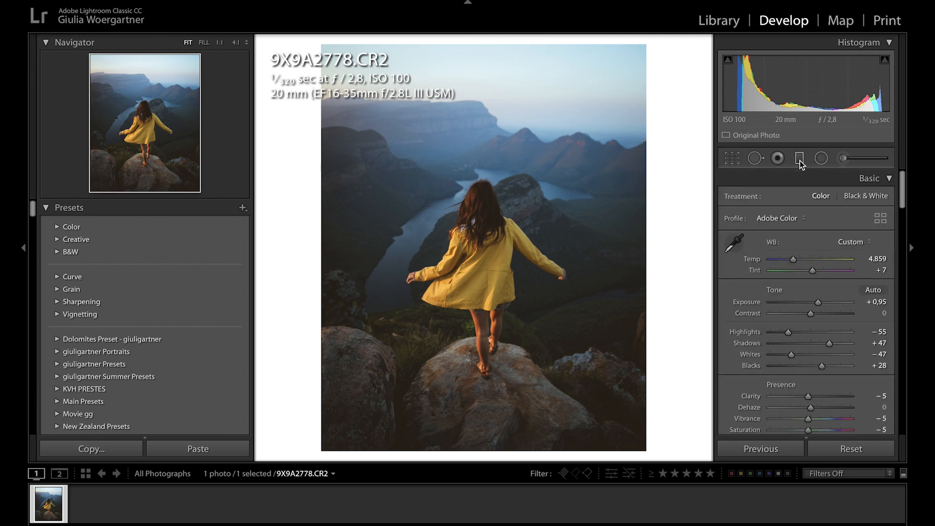
# - Cool the white balance by setting Temp to about 4.522
pyautogui.moveTo(793, 259); pyautogui.dragTo(791, 260)
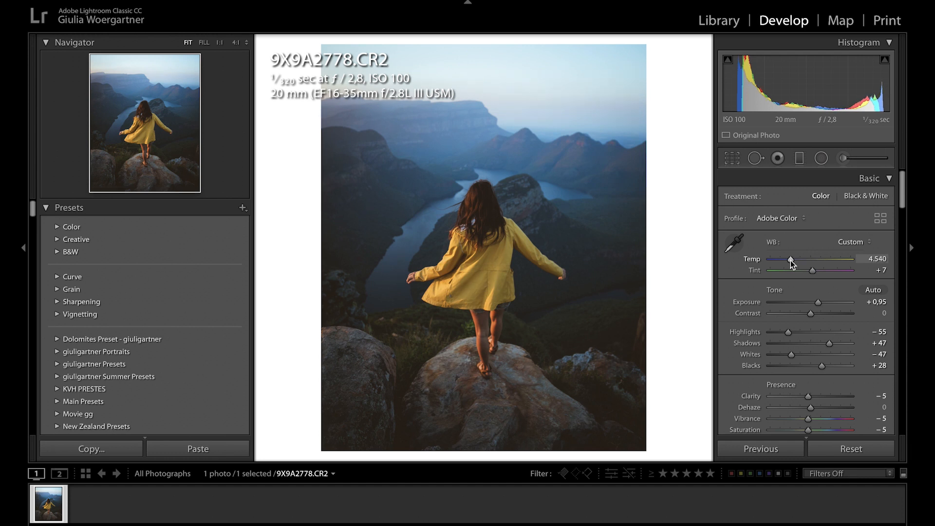
pyautogui.scroll(-15, 823, 327)
pyautogui.scroll(-8, 823, 327)
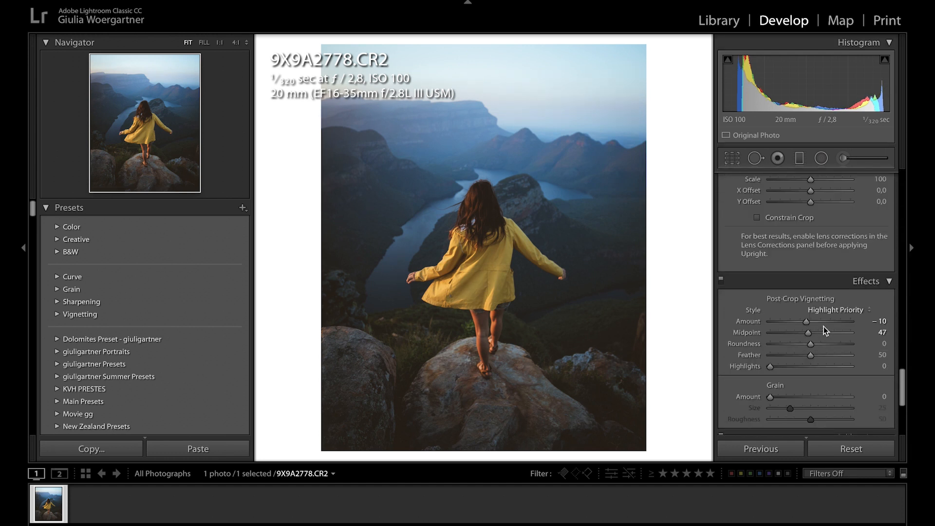
# - Set the Blue Primary hue in the calibration to −11 and compare the photo with and without the calibration
pyautogui.scroll(-4, 823, 326)
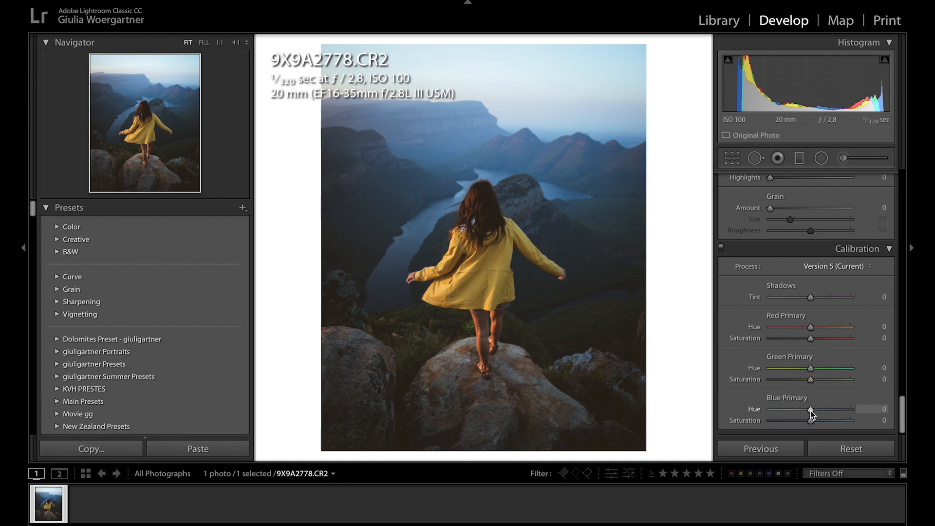
pyautogui.moveTo(810, 411)
pyautogui.mouseDown()
pyautogui.moveTo(783, 411)
pyautogui.moveTo(838, 415)
pyautogui.moveTo(775, 415)
pyautogui.moveTo(852, 418)
pyautogui.moveTo(784, 416)
pyautogui.moveTo(840, 416)
pyautogui.moveTo(816, 416)
pyautogui.mouseUp()
pyautogui.moveTo(817, 416)
pyautogui.mouseDown()
pyautogui.moveTo(743, 417)
pyautogui.moveTo(806, 419)
pyautogui.mouseUp()
pyautogui.click(721, 248)
pyautogui.click(721, 247)
pyautogui.click(722, 248)
pyautogui.click(722, 248)
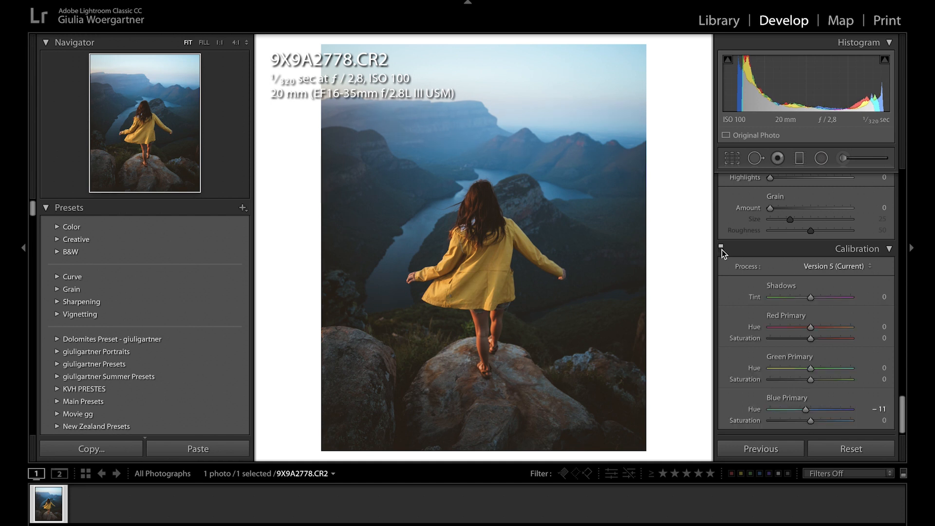
# - Calibrate Blue Primary saturation to −5, Green Primary to hue −14 and saturation +9, and Red Primary to hue −4 and saturation +11
pyautogui.moveTo(811, 421); pyautogui.dragTo(807, 423)
pyautogui.moveTo(812, 370)
pyautogui.mouseDown()
pyautogui.moveTo(804, 371)
pyautogui.moveTo(820, 371)
pyautogui.moveTo(805, 372)
pyautogui.mouseUp()
pyautogui.moveTo(811, 379); pyautogui.dragTo(814, 380)
pyautogui.moveTo(811, 327)
pyautogui.mouseDown()
pyautogui.moveTo(798, 329)
pyautogui.moveTo(822, 332)
pyautogui.moveTo(809, 332)
pyautogui.moveTo(820, 341)
pyautogui.mouseUp()
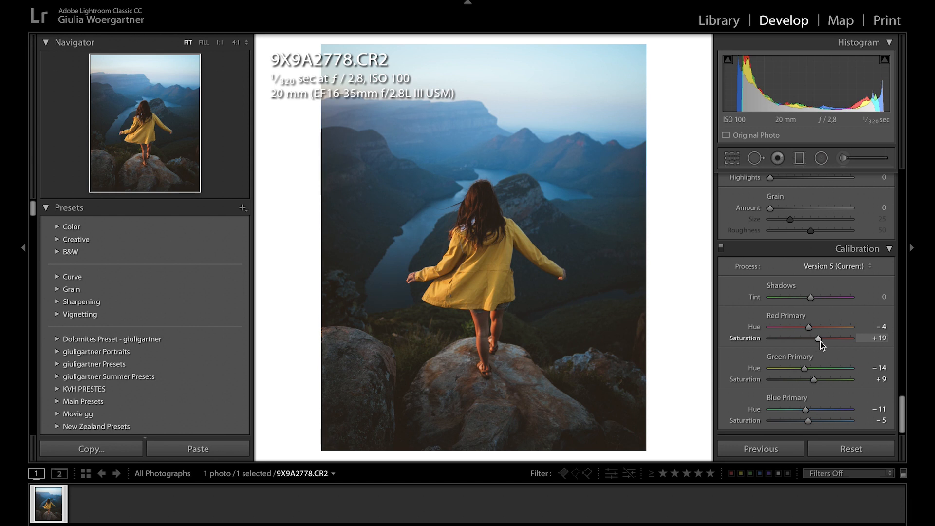
# - Fine-tune the HSL colours, setting luminance to Red +10 and Orange +20, and compare the photo before and after editing
pyautogui.scroll(15, 834, 319)
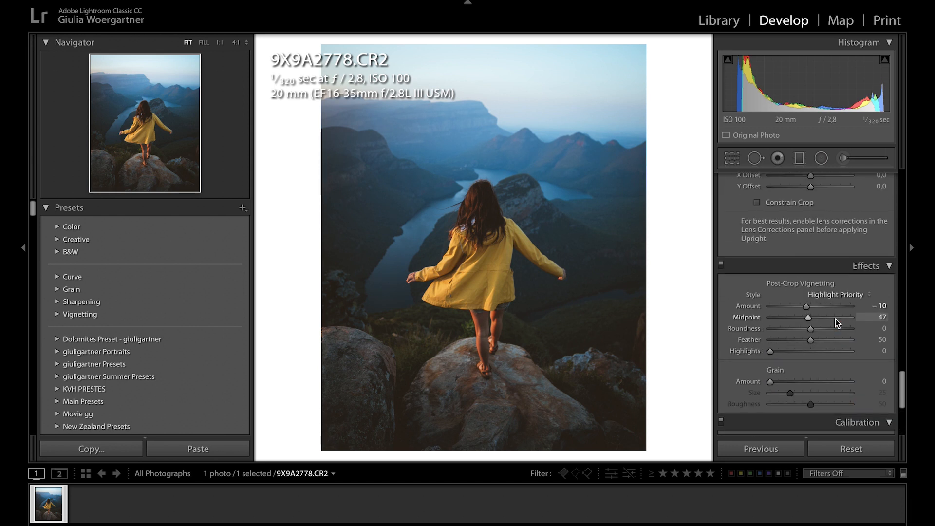
pyautogui.scroll(10, 835, 319)
pyautogui.scroll(-8, 823, 349)
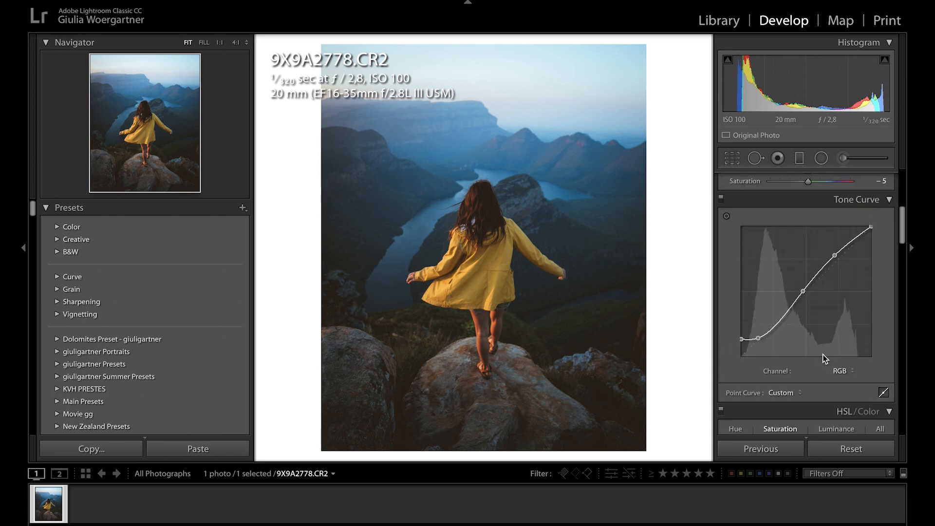
pyautogui.click(735, 242)
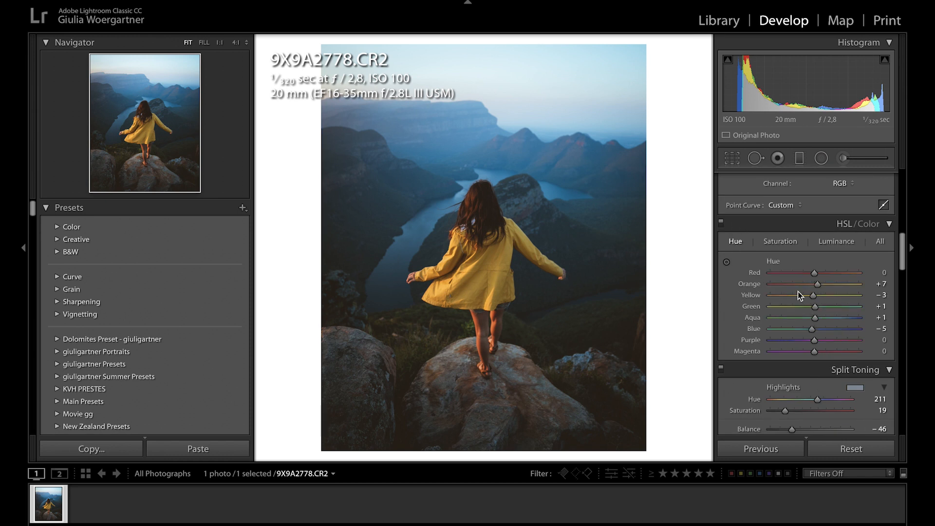
pyautogui.moveTo(817, 288)
pyautogui.mouseDown()
pyautogui.moveTo(807, 288)
pyautogui.moveTo(818, 292)
pyautogui.mouseUp()
pyautogui.click(827, 243)
pyautogui.moveTo(820, 286); pyautogui.dragTo(821, 275)
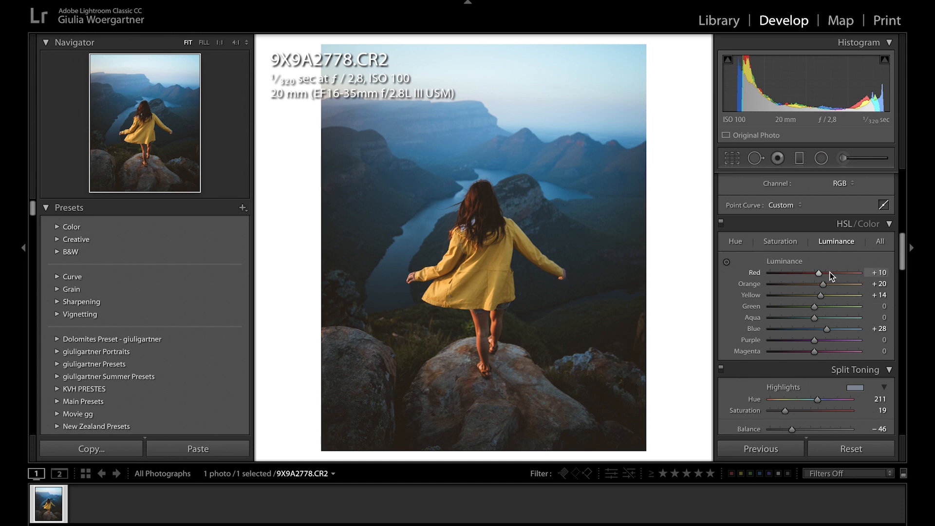
pyautogui.press('y')
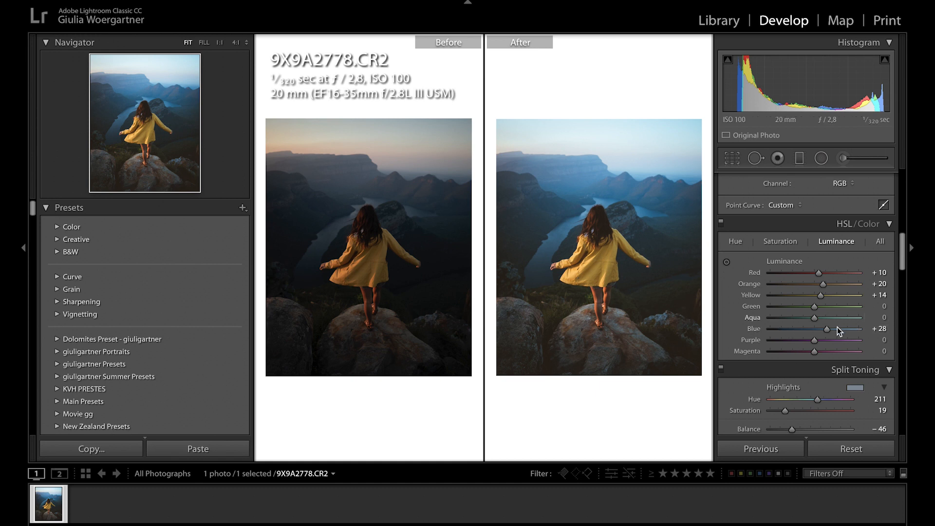
pyautogui.press('y')
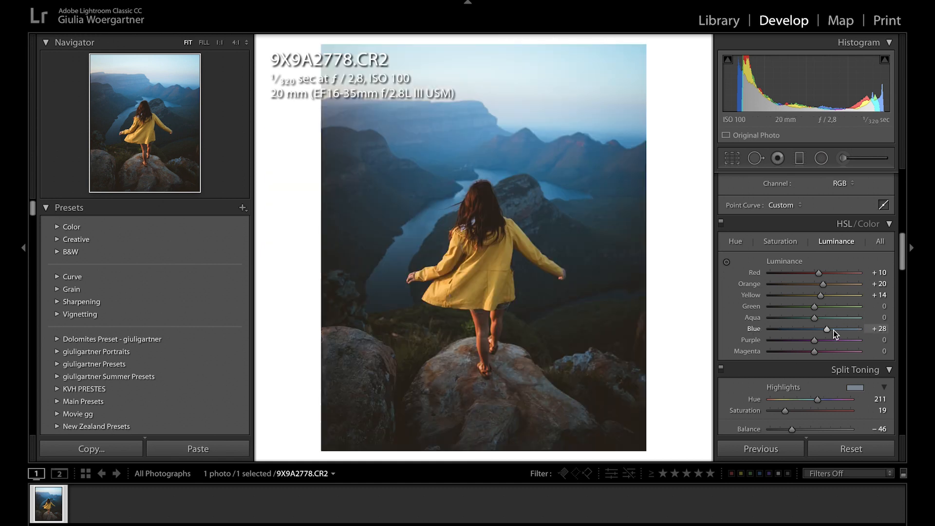
# - Add a graduated filter rising from the rocks, with Contrast and Saturation reset to 0 and Shadows lowered to about −31
pyautogui.click(798, 159)
pyautogui.moveTo(468, 442); pyautogui.dragTo(479, 229)
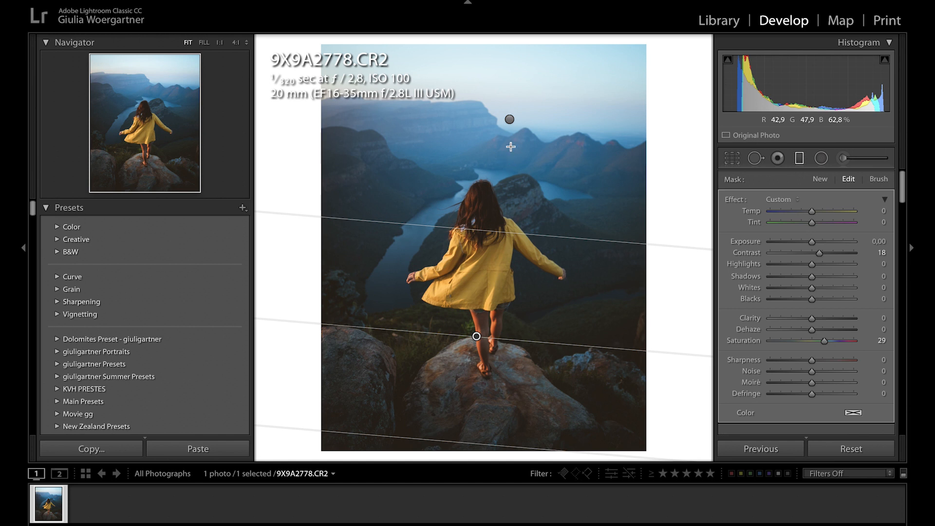
pyautogui.doubleClick(748, 341)
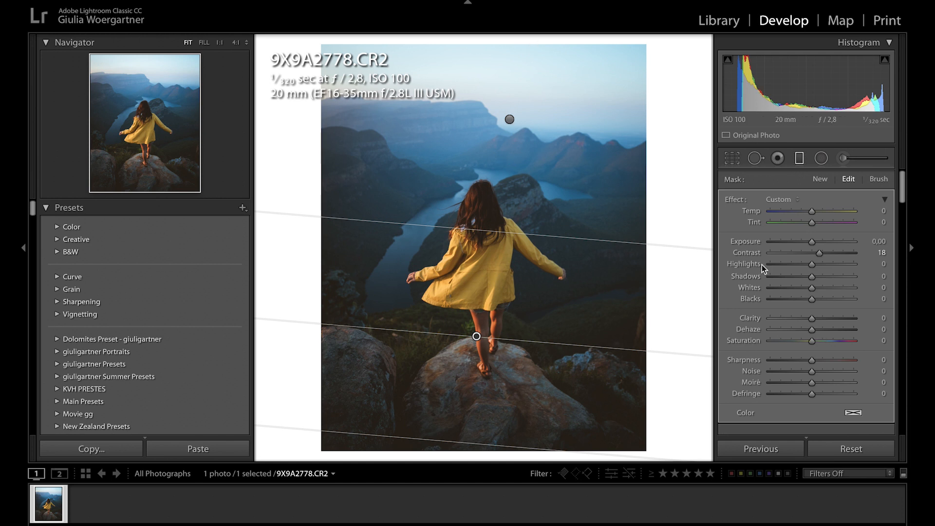
pyautogui.doubleClick(753, 253)
pyautogui.click(798, 277)
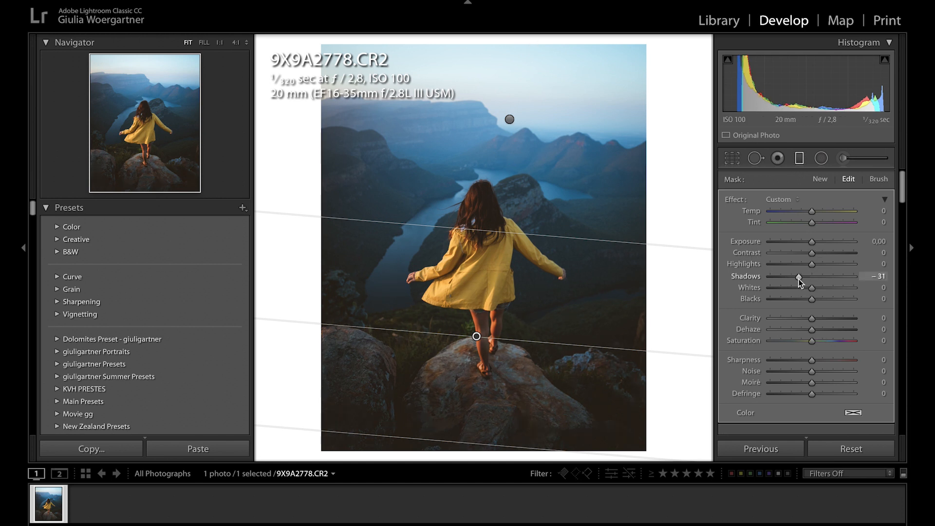
pyautogui.moveTo(799, 277); pyautogui.dragTo(797, 277)
pyautogui.press('m')
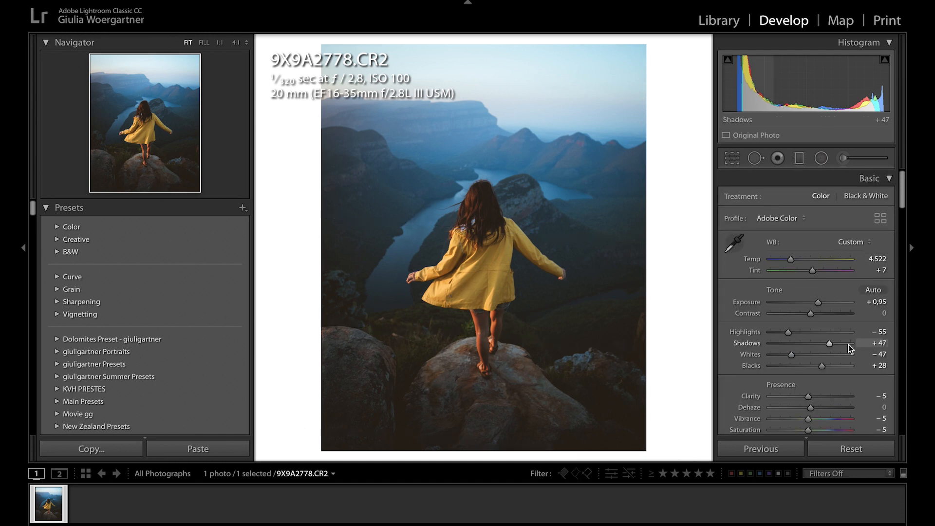
# - Pull the midpoint of the RGB tone curve slightly down
pyautogui.scroll(-5, 849, 344)
pyautogui.moveTo(803, 293)
pyautogui.mouseDown()
pyautogui.moveTo(804, 307)
pyautogui.moveTo(804, 299)
pyautogui.mouseUp()
# - Raise the basic Shadows to +57 and cool the white balance Temp to 4.416
pyautogui.scroll(5, 856, 306)
pyautogui.scroll(2, 856, 306)
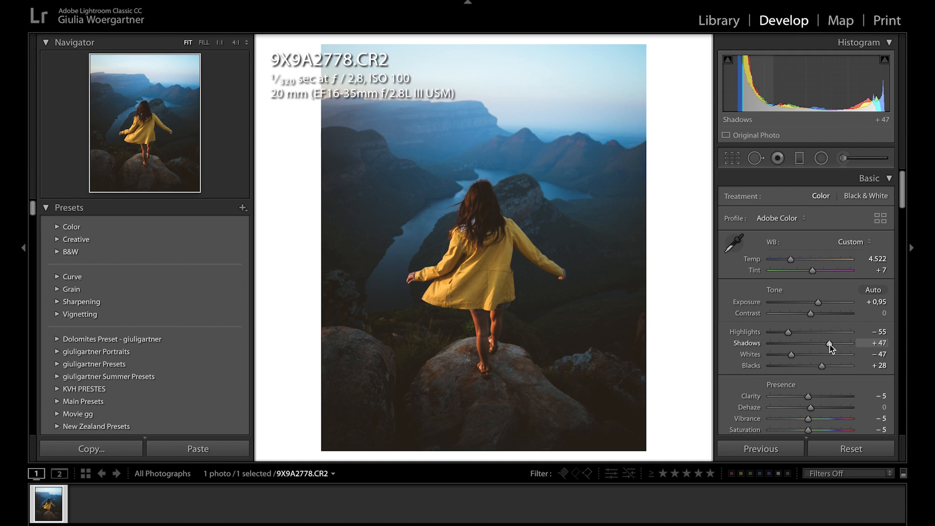
pyautogui.moveTo(835, 347); pyautogui.dragTo(832, 346)
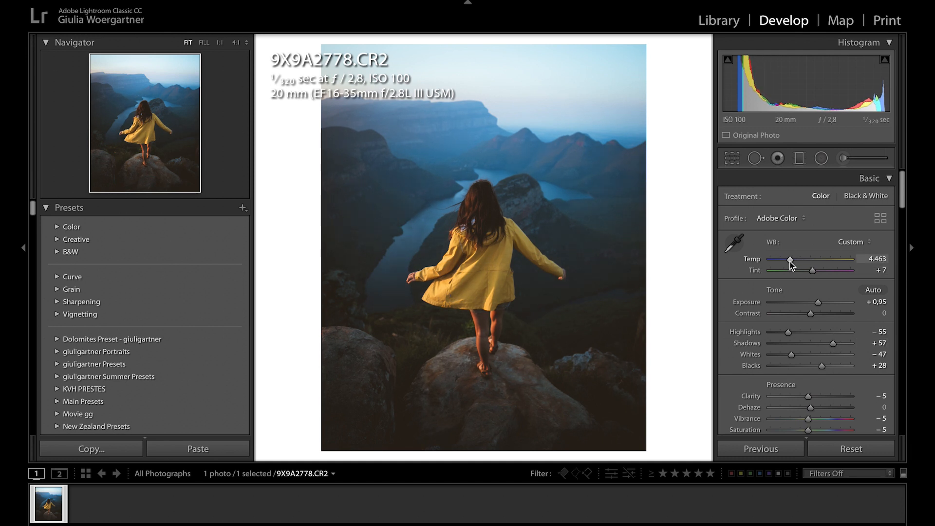
pyautogui.moveTo(790, 262); pyautogui.dragTo(790, 265)
pyautogui.scroll(-5, 811, 296)
pyautogui.scroll(-10, 811, 297)
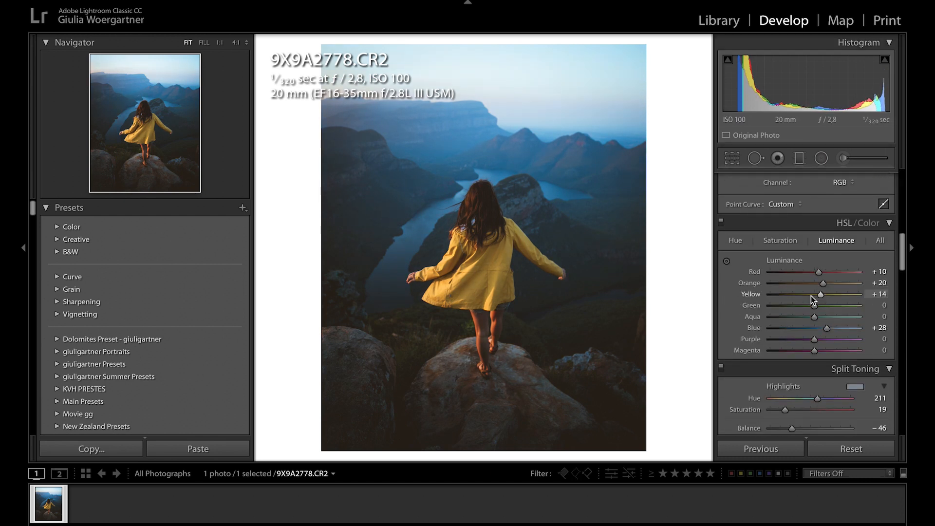
pyautogui.scroll(-4, 810, 296)
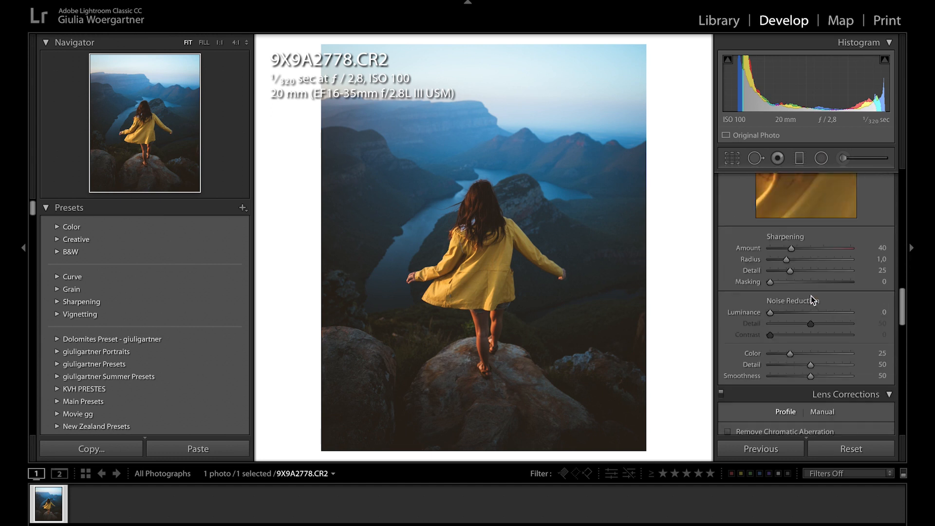
pyautogui.scroll(-10, 812, 300)
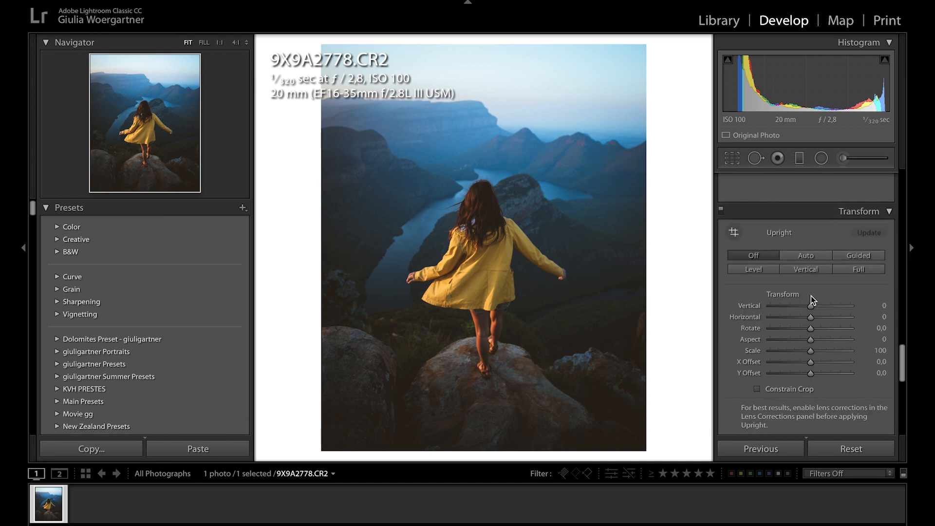
pyautogui.scroll(-3, 812, 299)
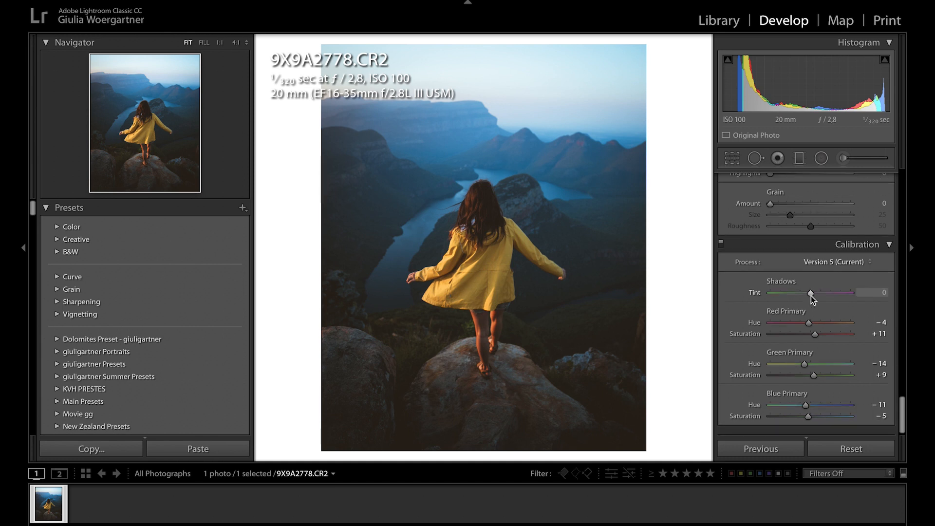
pyautogui.scroll(20, 810, 297)
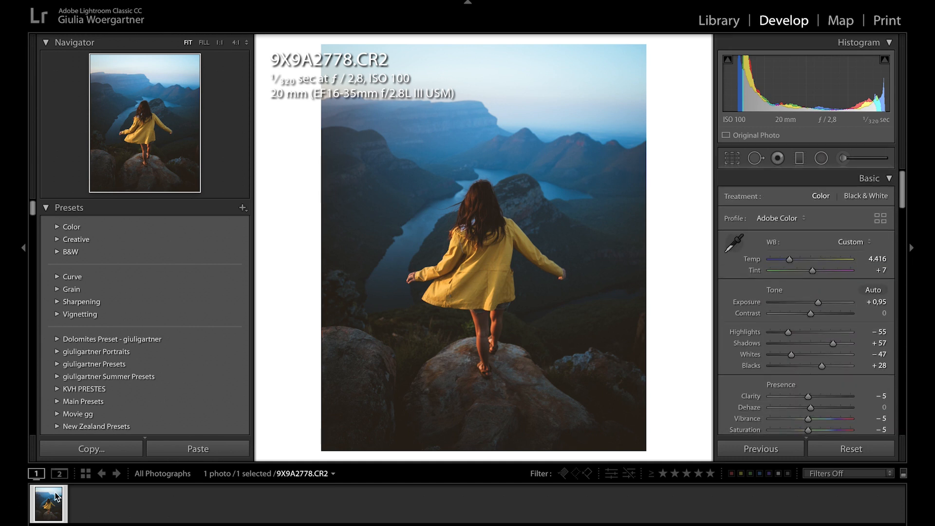
# - Open the edited photo in Adobe Photoshop CC 2014 for further editing
pyautogui.rightClick(54, 516)
pyautogui.moveTo(116, 266)
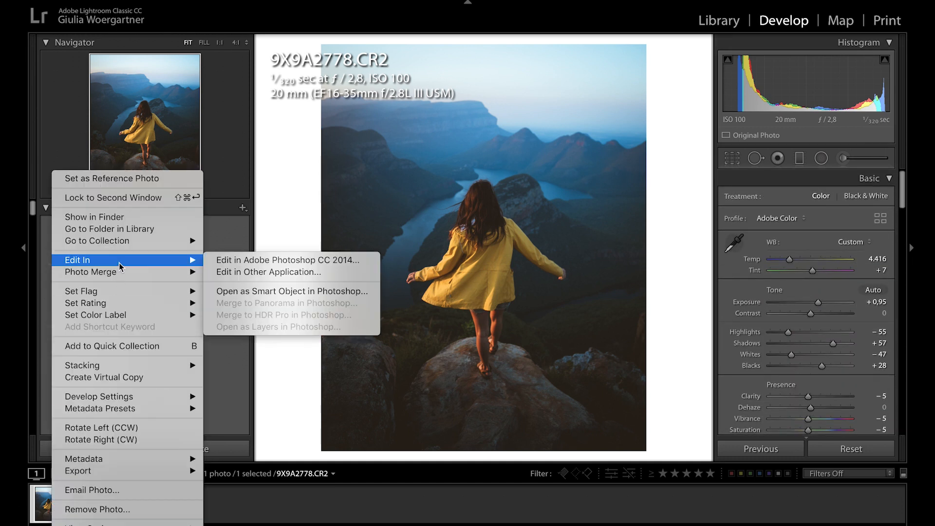
pyautogui.click(247, 263)
pyautogui.click(622, 196)
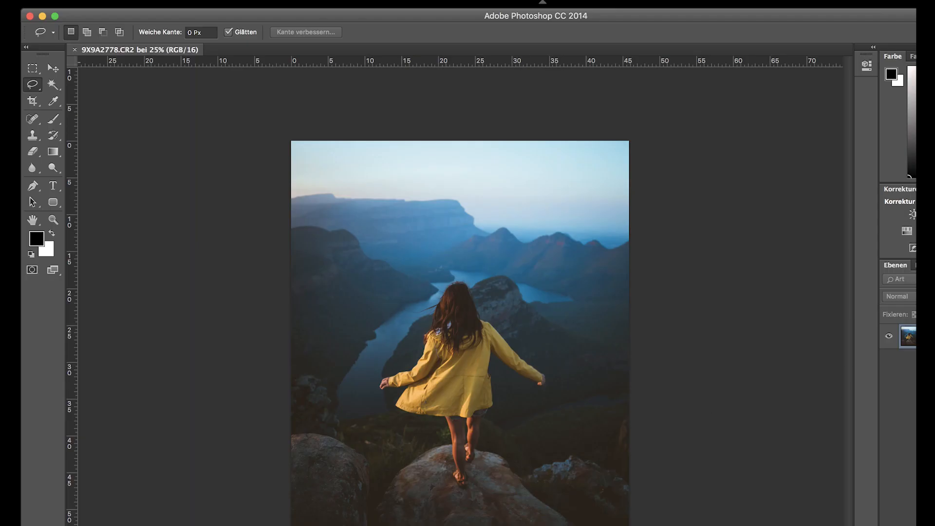
# - Convert the locked background into a regular editable layer with the default settings
pyautogui.doubleClick(910, 336)
pyautogui.press('Return')
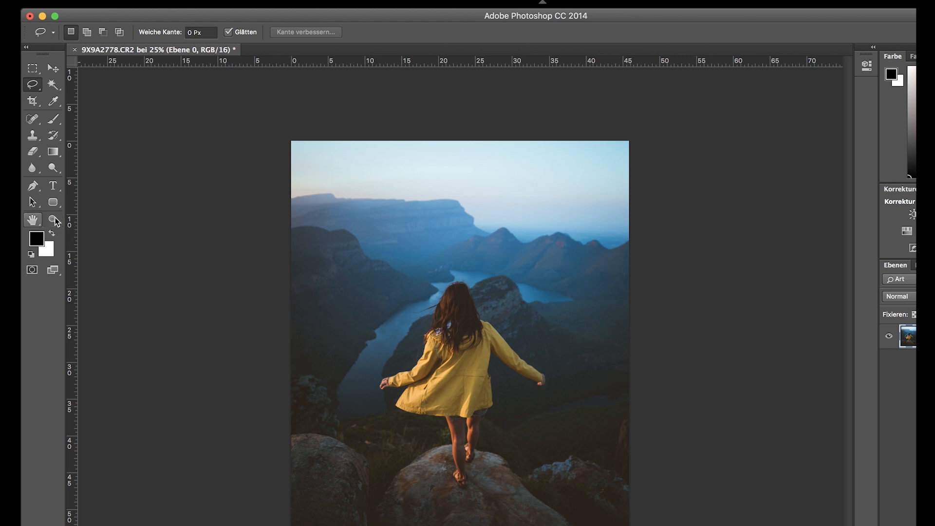
# - Remove the bright shirt patch showing through the middle of the woman's hair with a 28 px content-aware Spot Healing Brush
pyautogui.press('z')
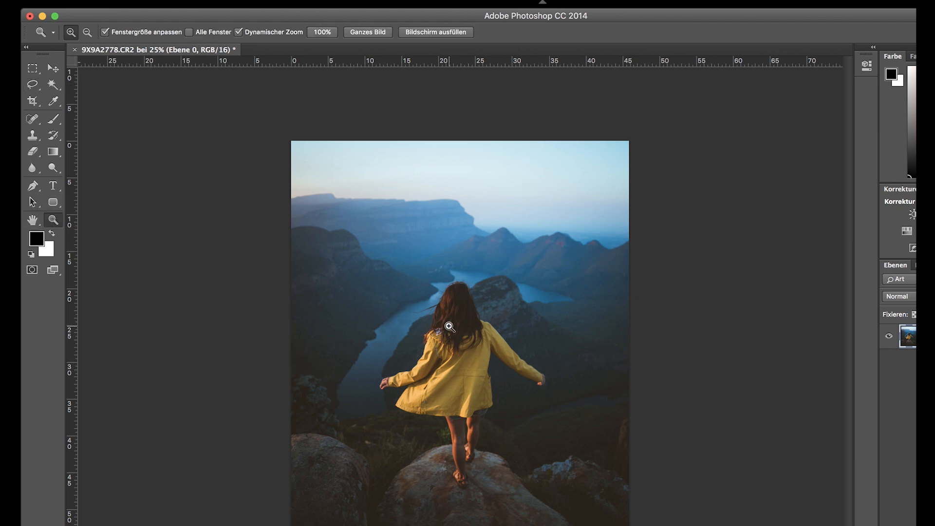
pyautogui.click(449, 326)
pyautogui.click(447, 317)
pyautogui.click(446, 307)
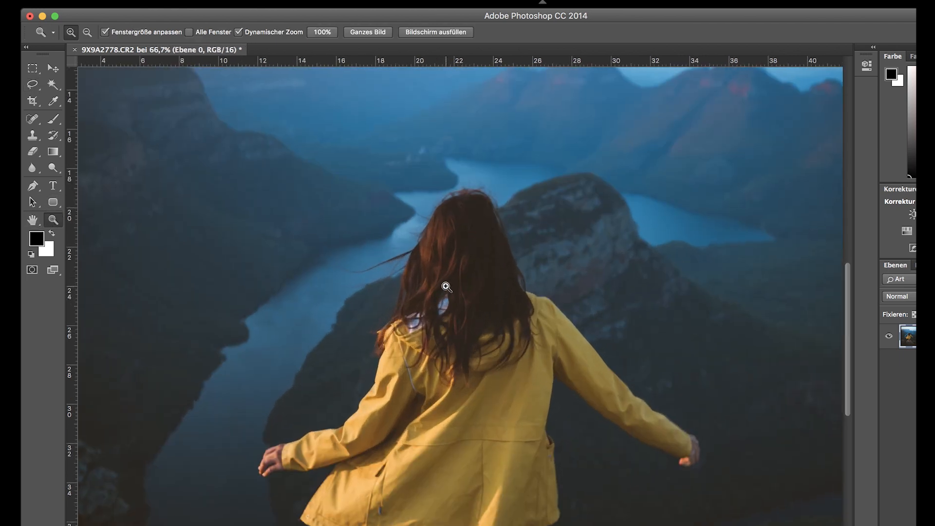
pyautogui.click(445, 297)
pyautogui.click(444, 298)
pyautogui.press('j')
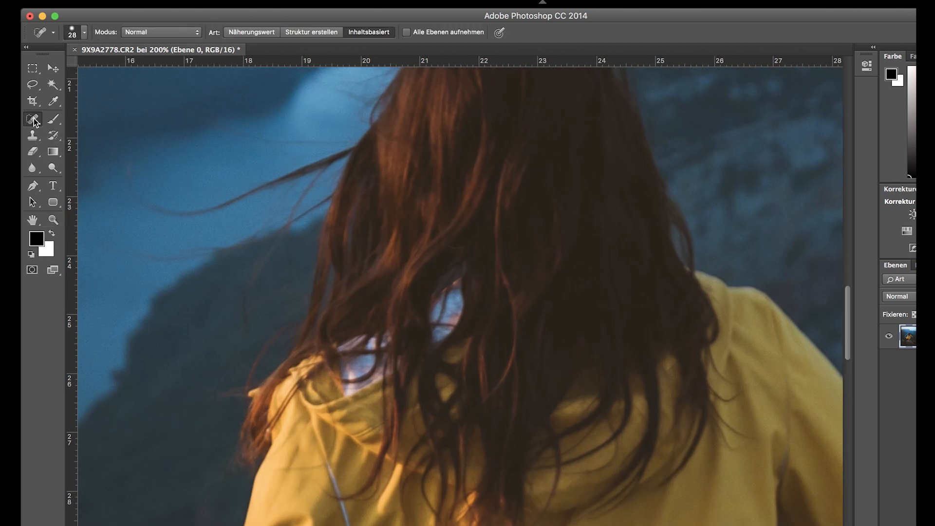
pyautogui.moveTo(449, 332)
pyautogui.mouseDown()
pyautogui.moveTo(439, 323)
pyautogui.moveTo(465, 312)
pyautogui.moveTo(433, 305)
pyautogui.moveTo(434, 288)
pyautogui.moveTo(453, 269)
pyautogui.moveTo(432, 315)
pyautogui.moveTo(440, 327)
pyautogui.moveTo(459, 308)
pyautogui.mouseUp()
pyautogui.moveTo(435, 345); pyautogui.dragTo(450, 340)
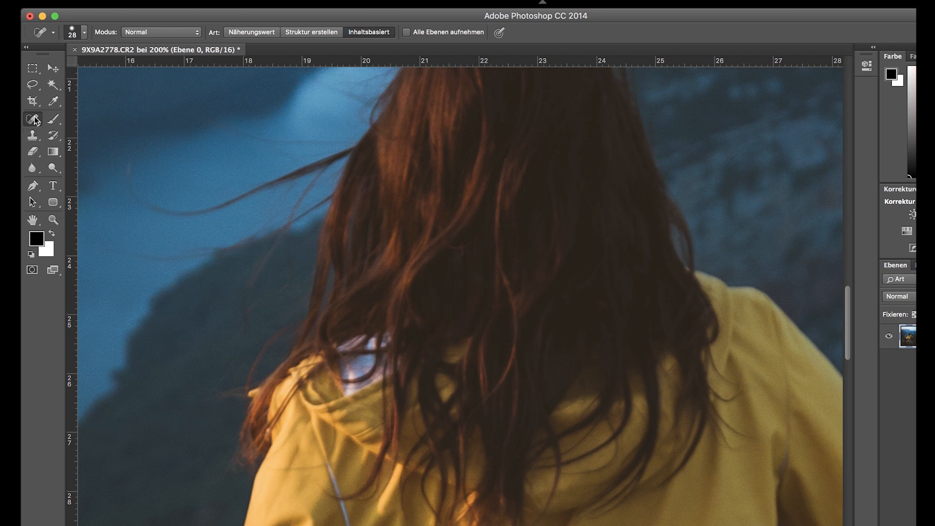
# - Heal small distracting spots in the dark grass beside the lower-left rock with the content-aware Spot Healing Brush
pyautogui.scroll(-10, 288, 263)
pyautogui.hscroll(-10, 288, 263)
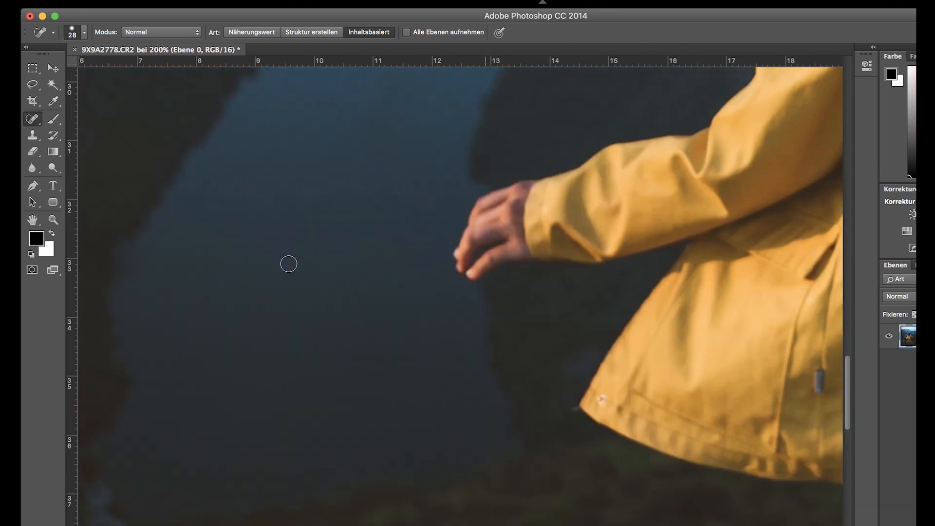
pyautogui.scroll(-7, 293, 376)
pyautogui.hscroll(1, 292, 374)
pyautogui.moveTo(365, 351); pyautogui.dragTo(353, 326)
pyautogui.moveTo(263, 224)
pyautogui.mouseDown()
pyautogui.moveTo(254, 211)
pyautogui.moveTo(274, 200)
pyautogui.mouseUp()
pyautogui.moveTo(338, 226); pyautogui.dragTo(351, 216)
pyautogui.moveTo(248, 229); pyautogui.dragTo(280, 219)
pyautogui.click(53, 220)
pyautogui.click(87, 32)
pyautogui.click(536, 374)
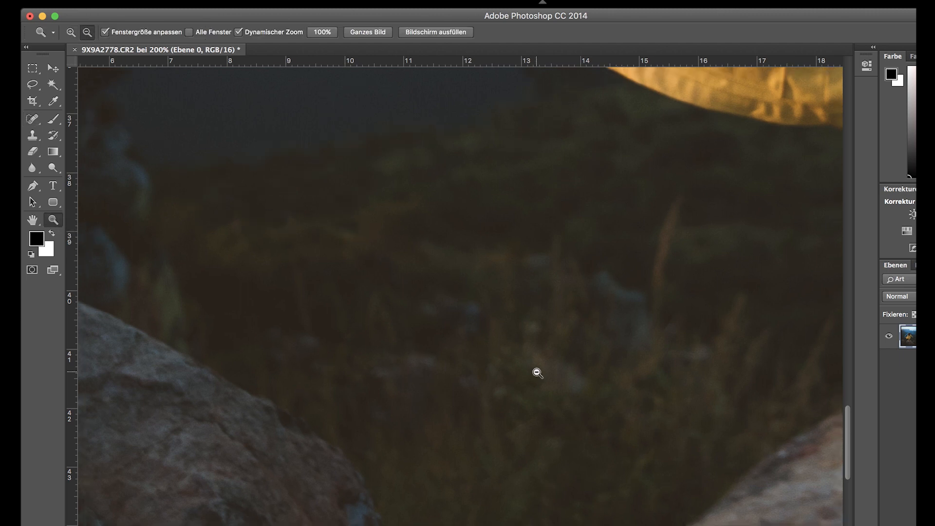
pyautogui.click(537, 373)
pyautogui.click(537, 373)
pyautogui.click(537, 373)
pyautogui.click(537, 373)
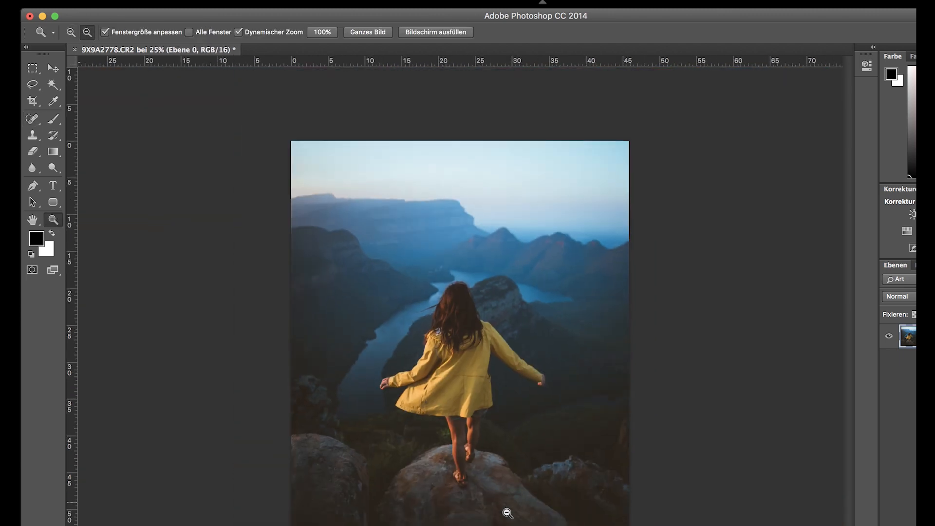
pyautogui.click(70, 32)
pyautogui.press('super+plus')
pyautogui.press('j')
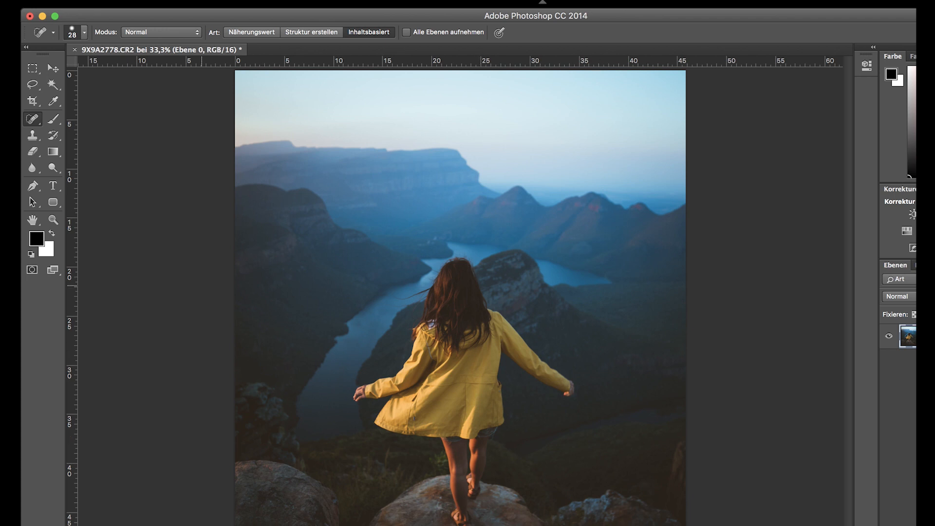
pyautogui.click(55, 220)
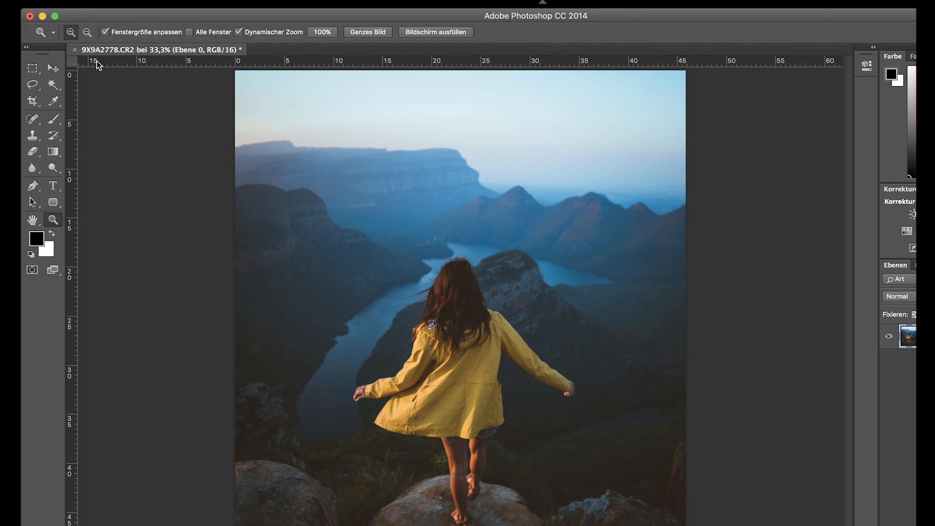
pyautogui.click(87, 32)
pyautogui.click(349, 237)
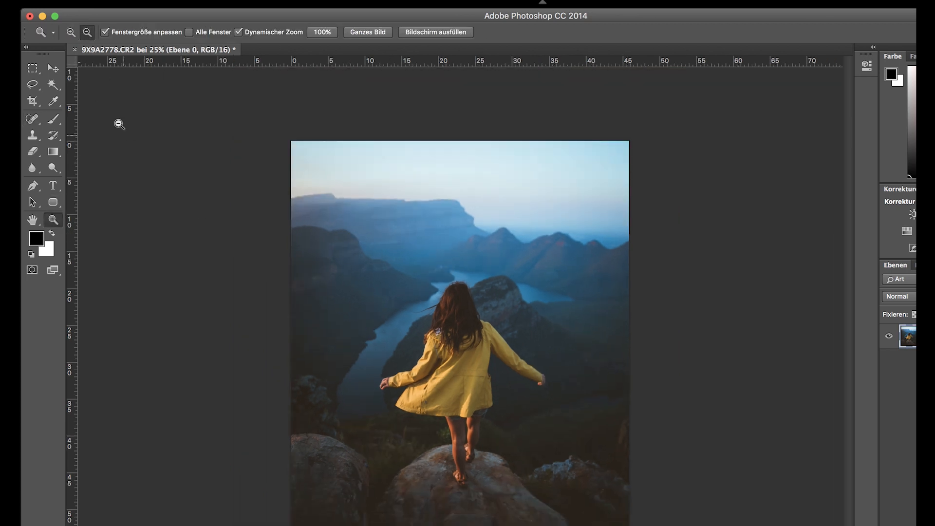
# - Apply a 4:5 crop frame that covers the full picture
pyautogui.click(32, 102)
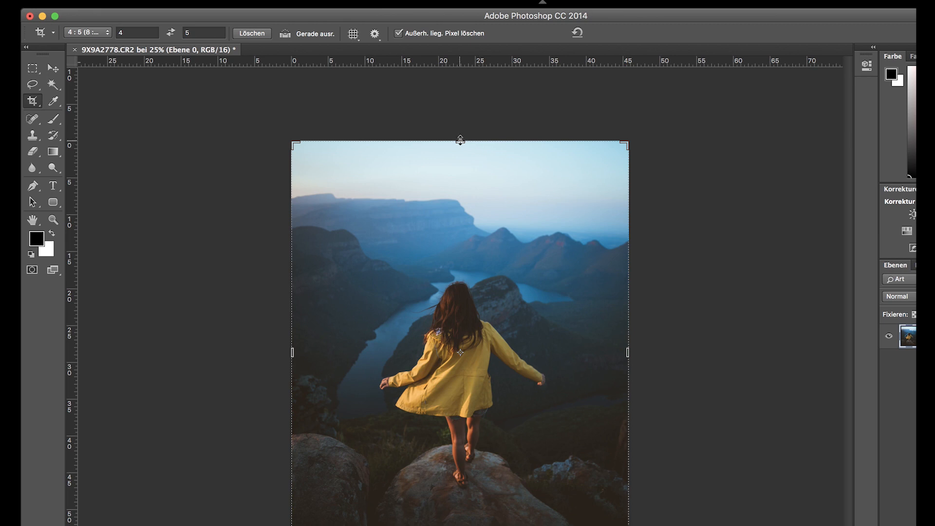
pyautogui.click(461, 140)
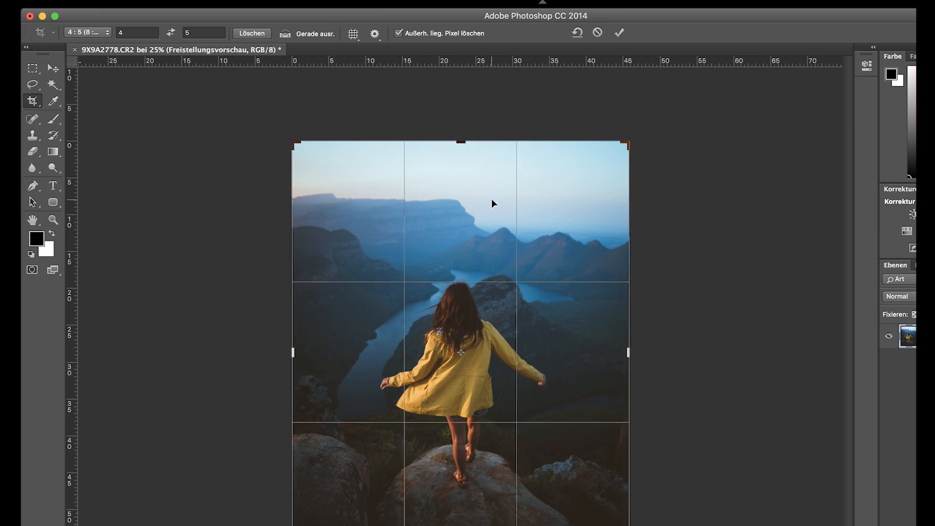
pyautogui.press('Return')
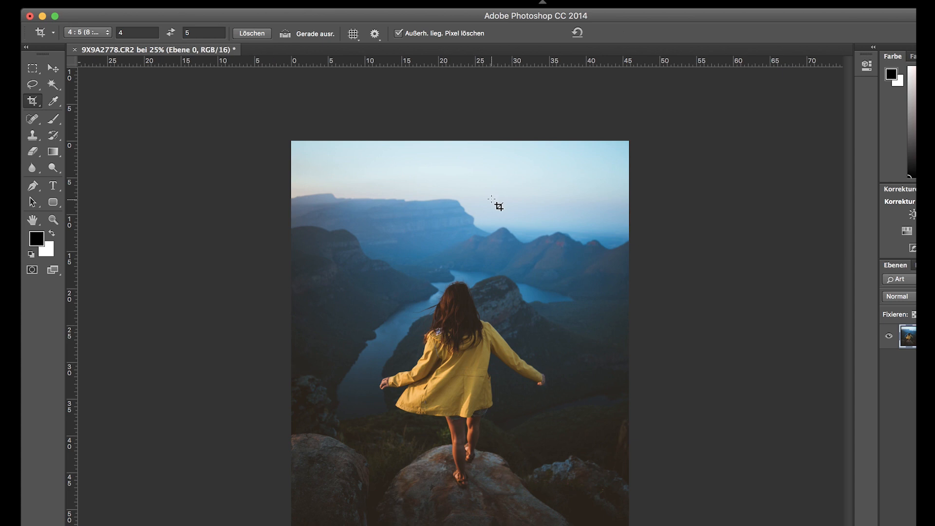
pyautogui.click(32, 103)
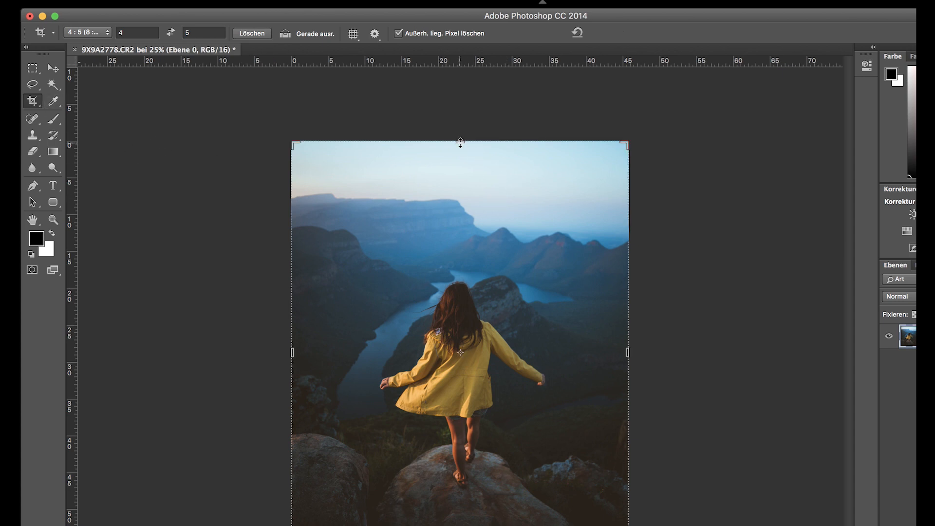
# - Enlarge the Spot Healing Brush to 77 px and heal the dark gap between the two foreground rocks
pyautogui.press('j')
pyautogui.click(82, 33)
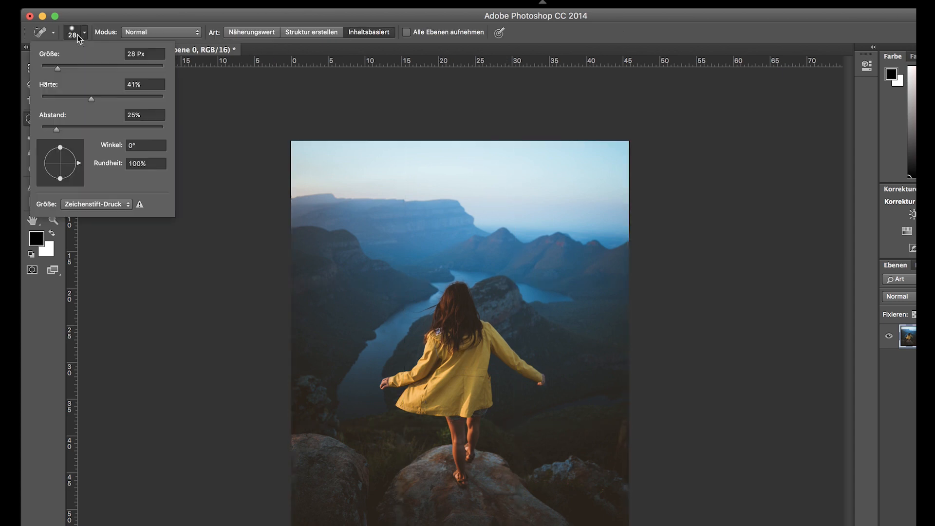
pyautogui.moveTo(360, 493); pyautogui.dragTo(363, 524)
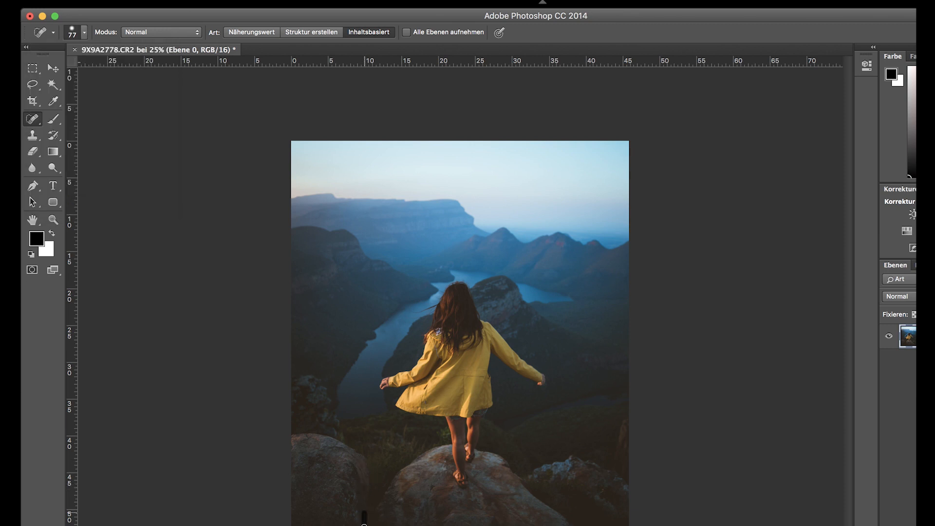